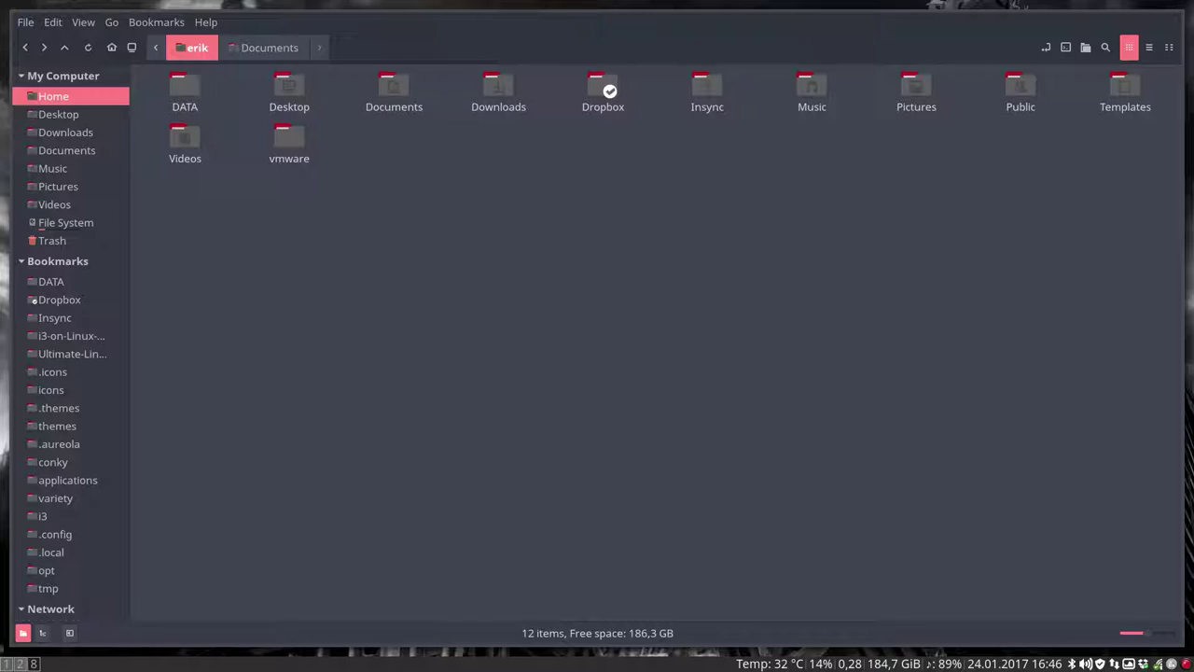
# Open a terminal on empty workspace 5 and run screenfetch
pyautogui.press('super+5')
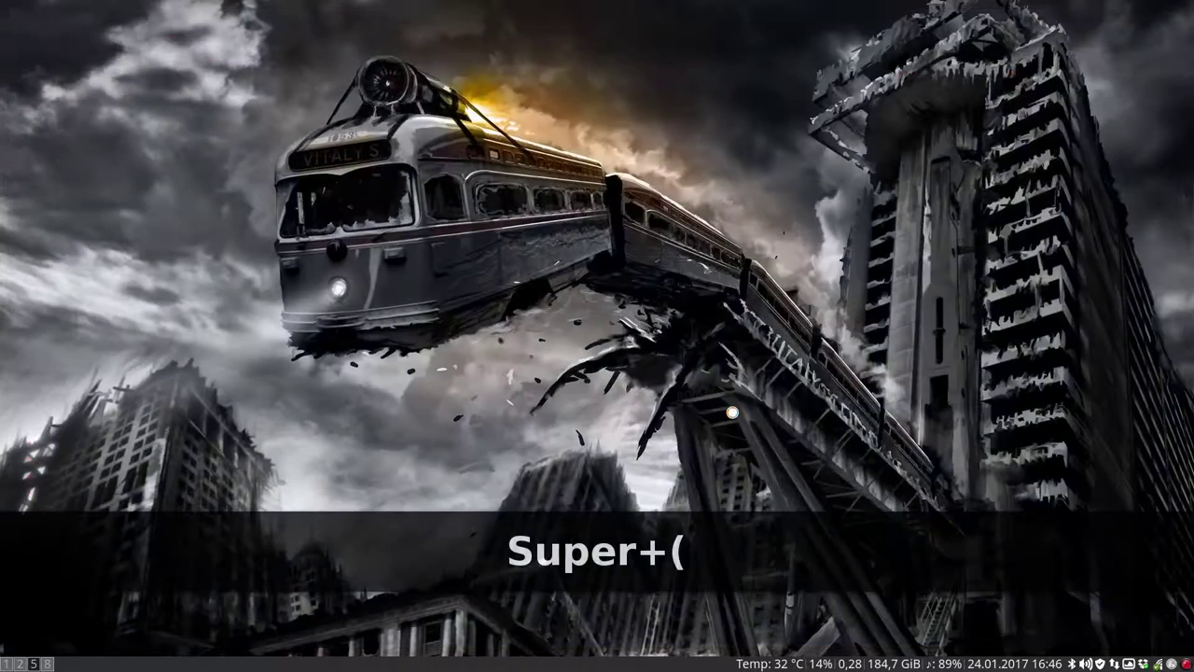
pyautogui.press('super+Return')
pyautogui.write('s')
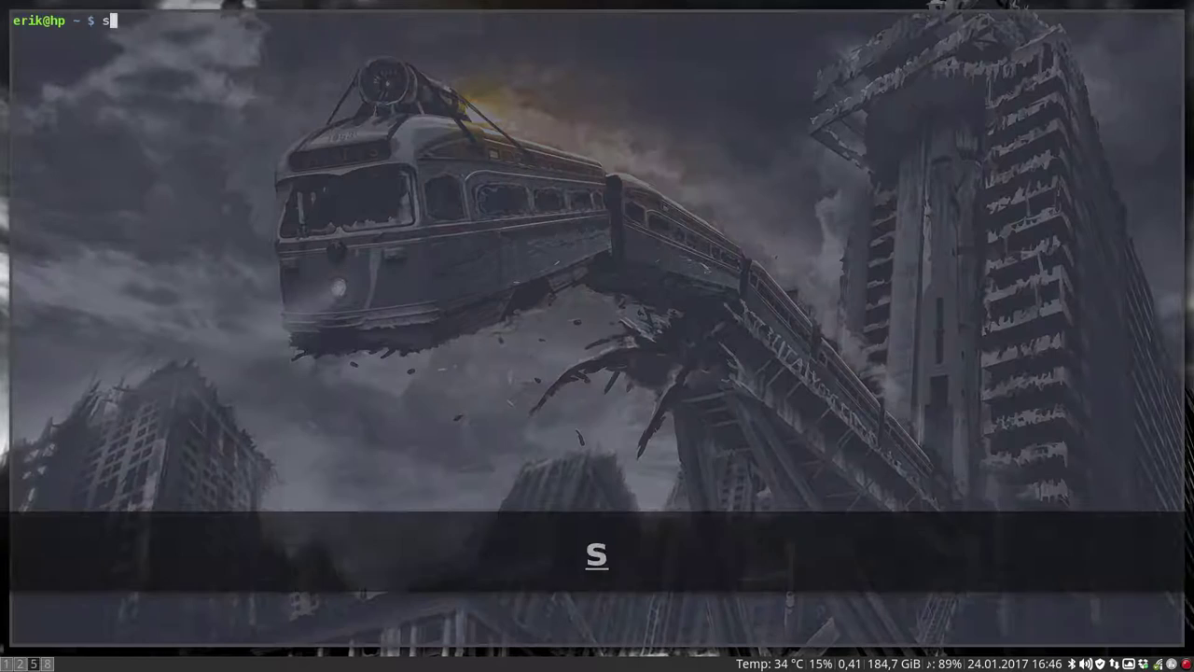
pyautogui.write('creenfetch')
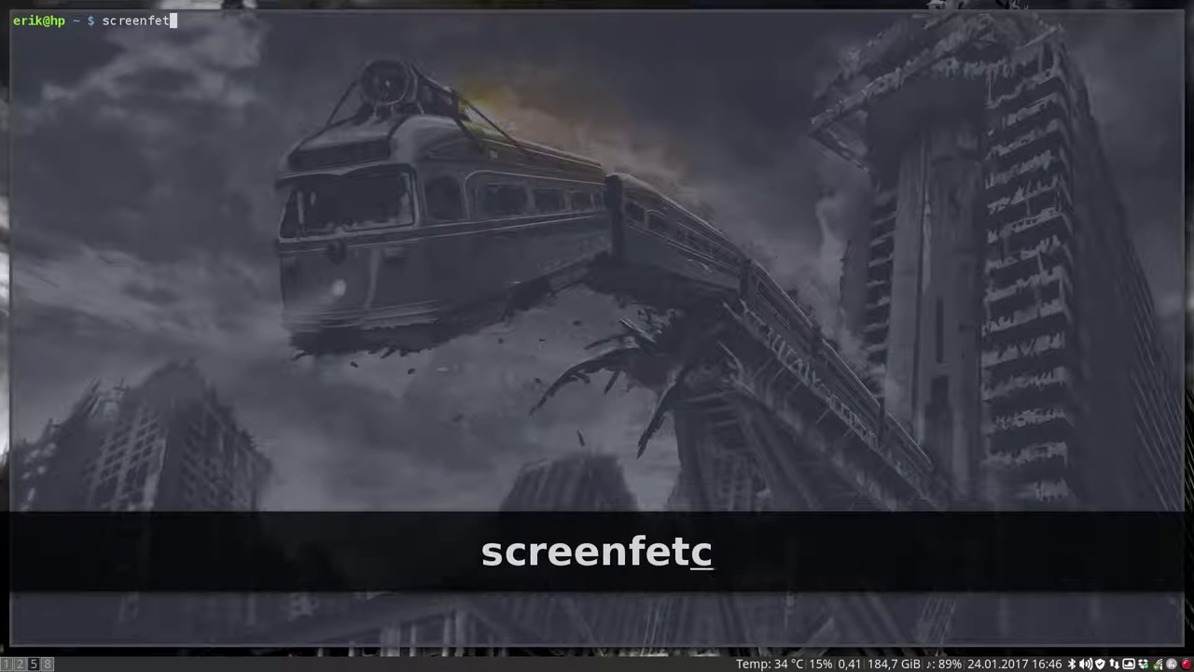
pyautogui.press('Return')
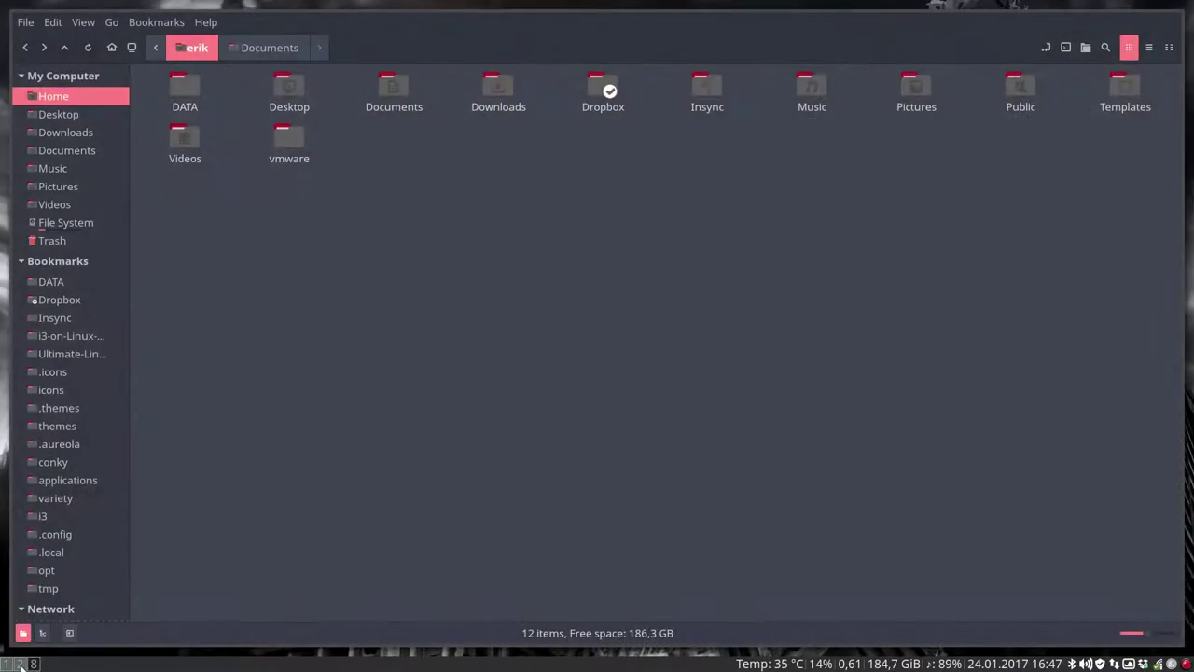
# From the file manager's workspace, launch vmplayer through dmenu by typing 'vmp'
pyautogui.click(19, 664)
pyautogui.click(34, 664)
pyautogui.press('super+d')
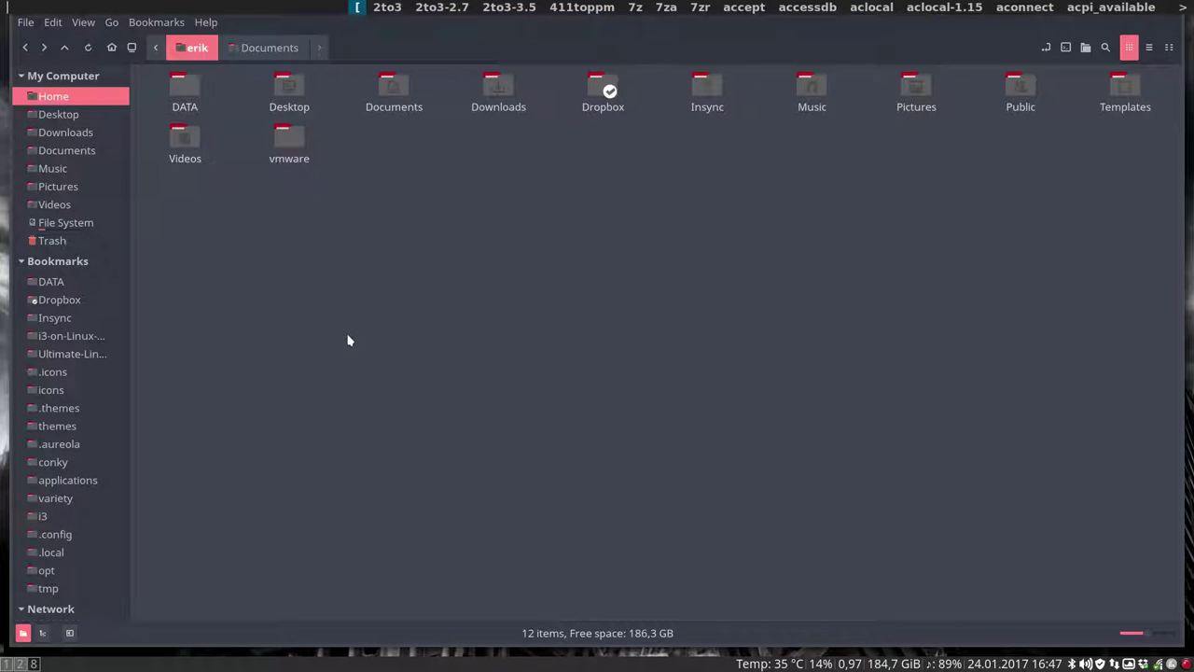
pyautogui.write('vmp')
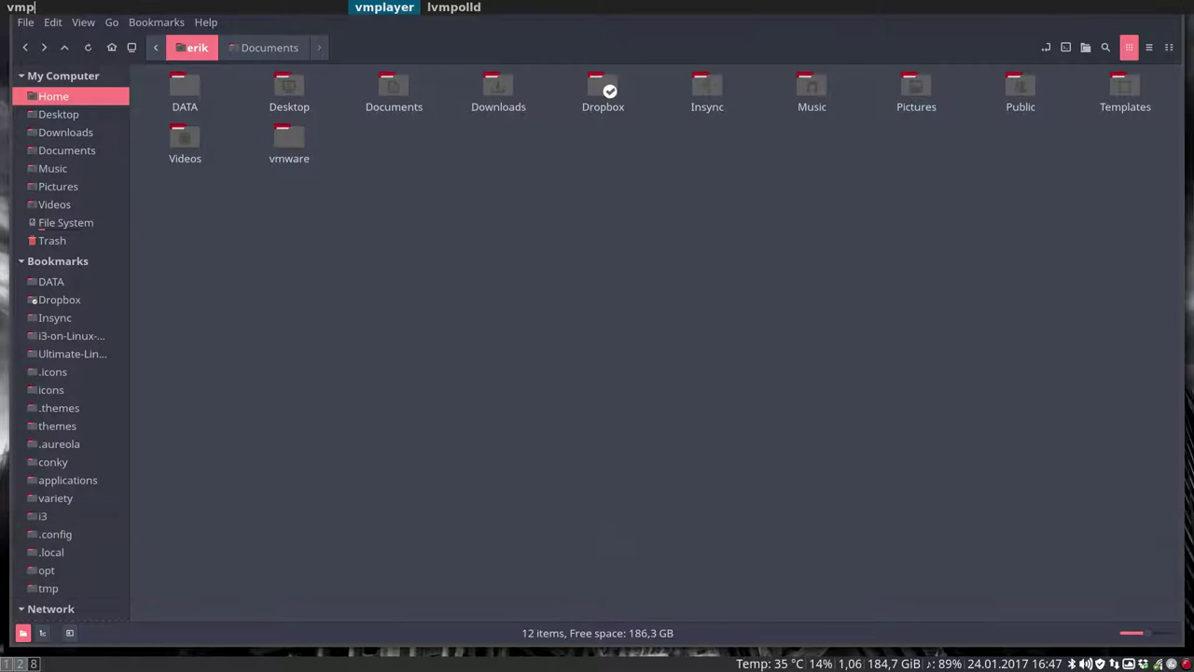
pyautogui.press('Return')
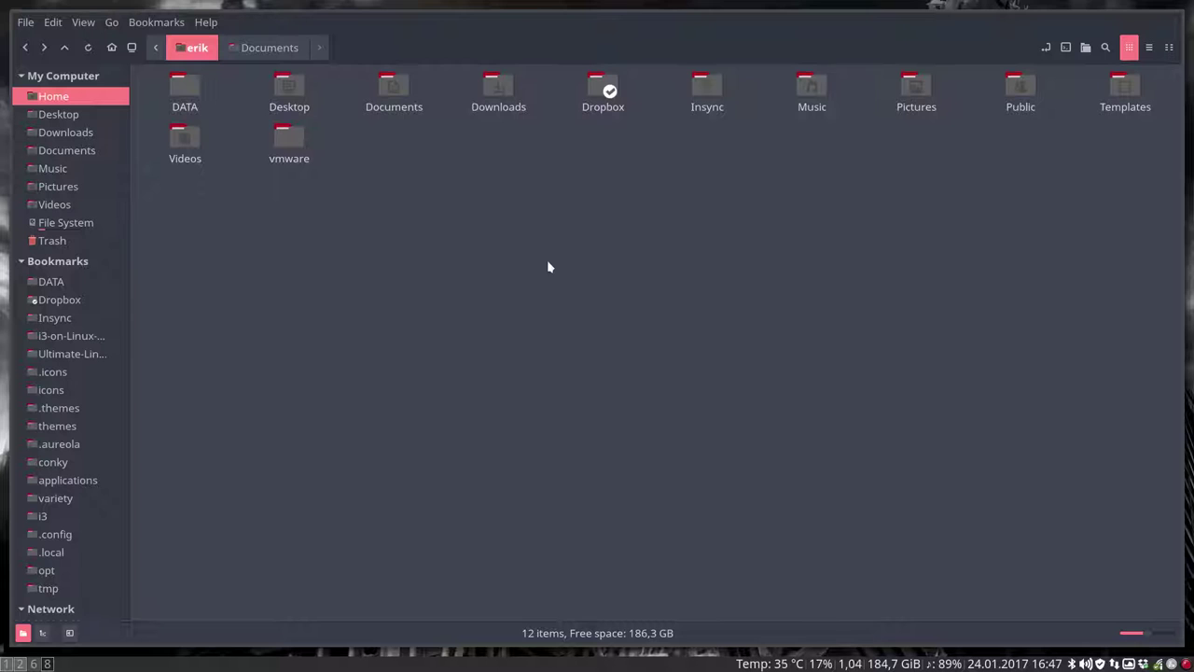
# Launch a second vmplayer instance through dmenu by typing 'vmpl'
pyautogui.press('super+d')
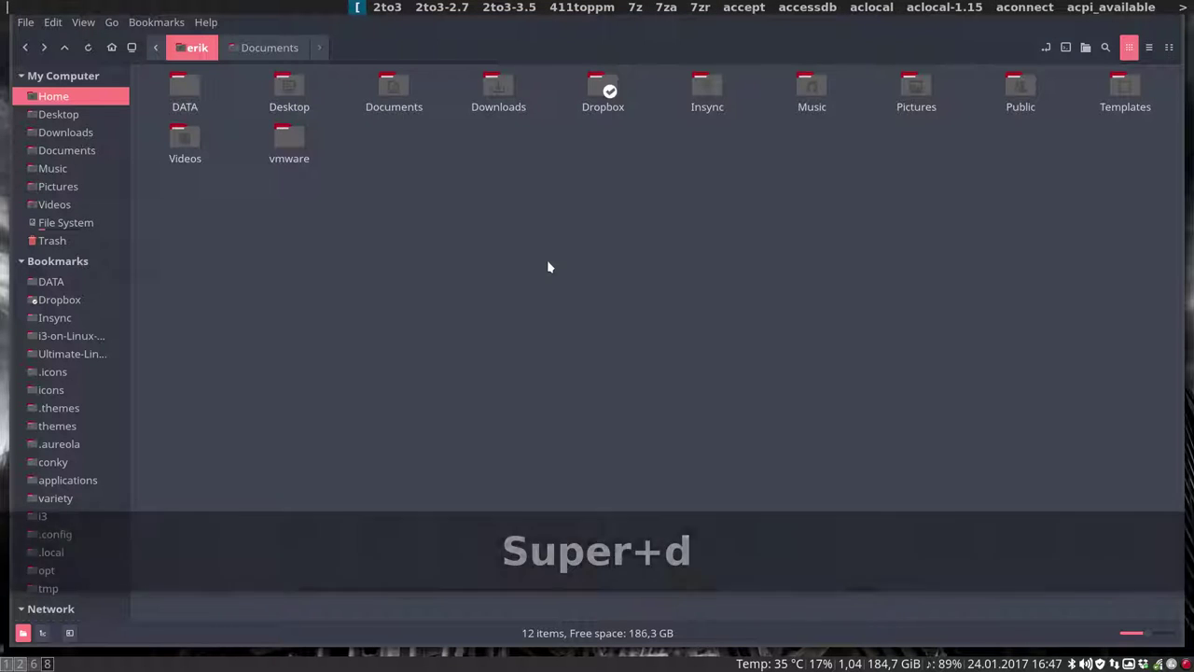
pyautogui.write('vmpl')
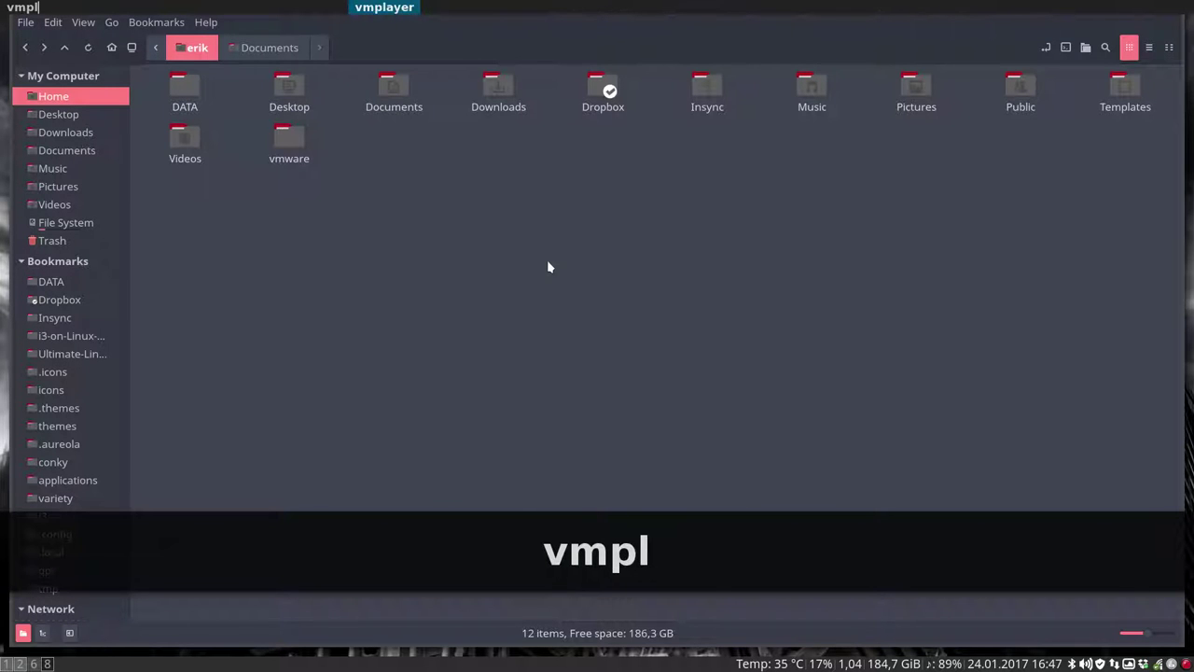
pyautogui.press('Return')
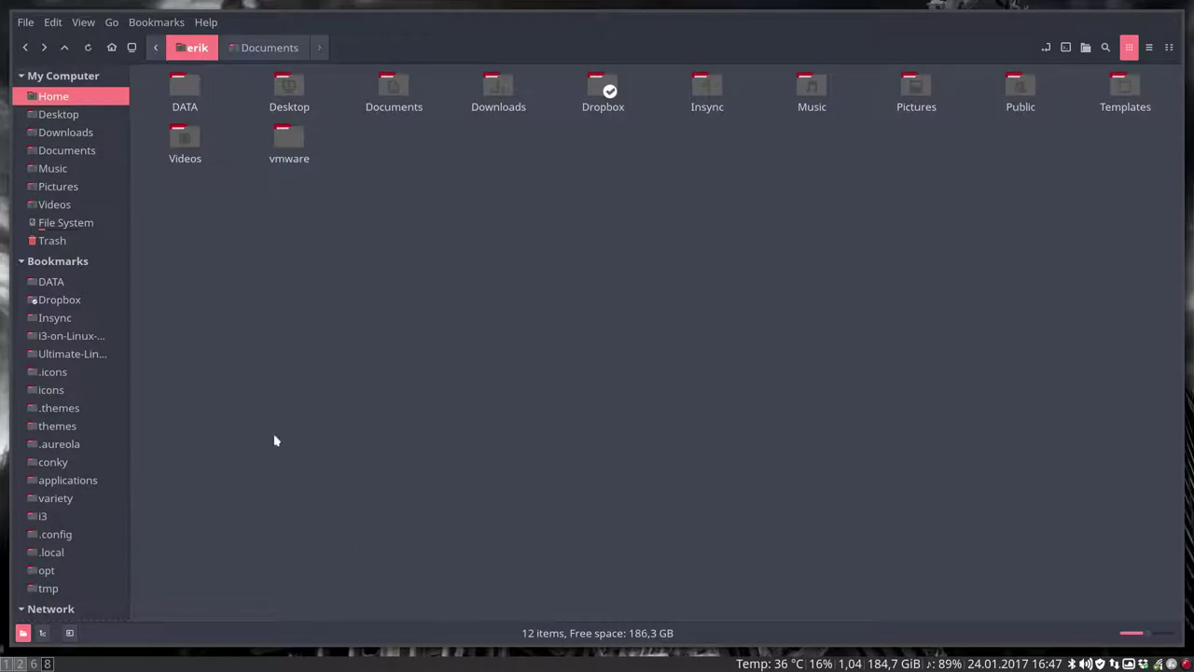
# Close the duplicate VMware Player window and show the Antergosl3 machine's details
pyautogui.click(33, 663)
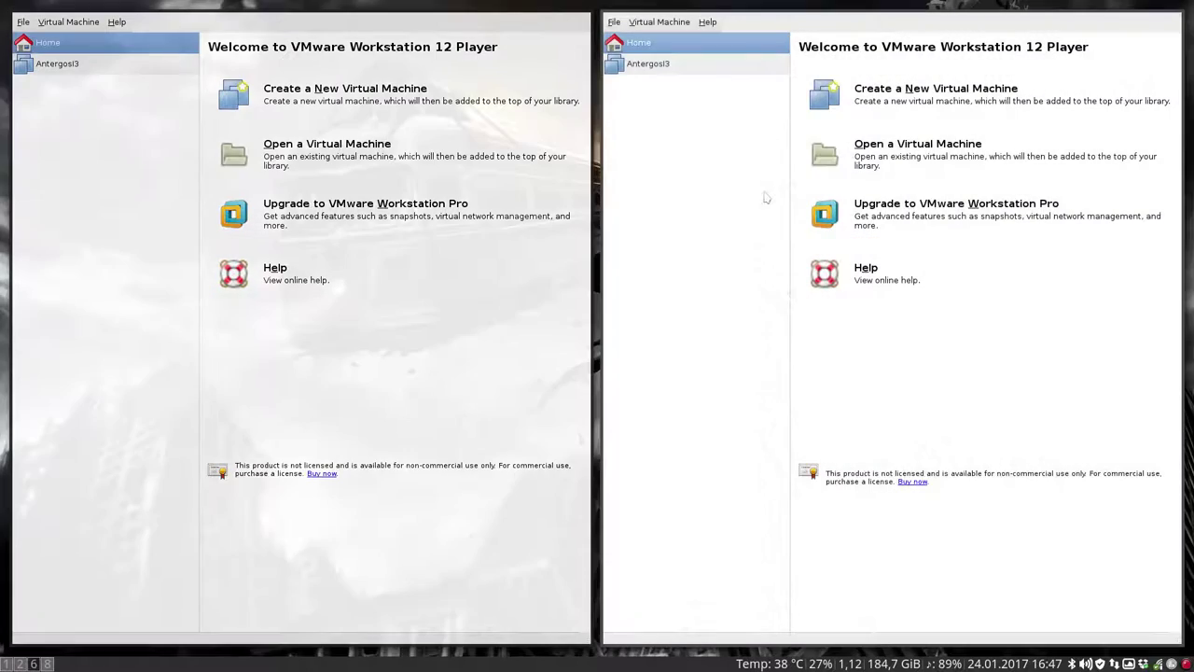
pyautogui.press('super+shift+q')
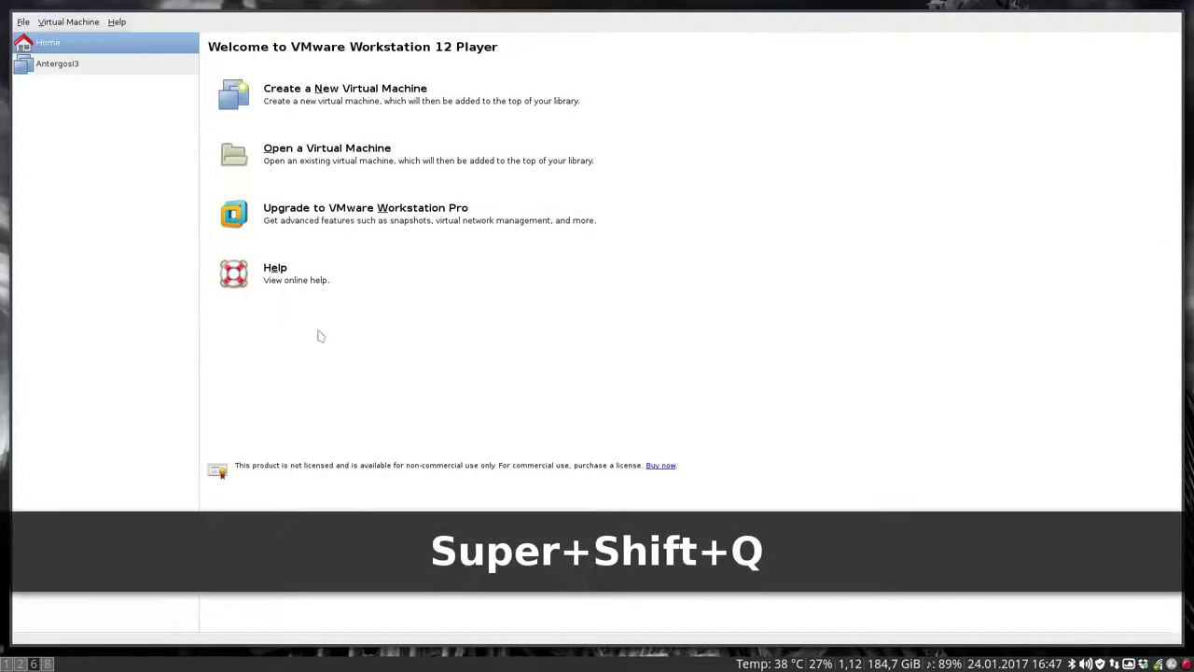
pyautogui.scroll(-1, 20, 664)
pyautogui.scroll(1, 21, 663)
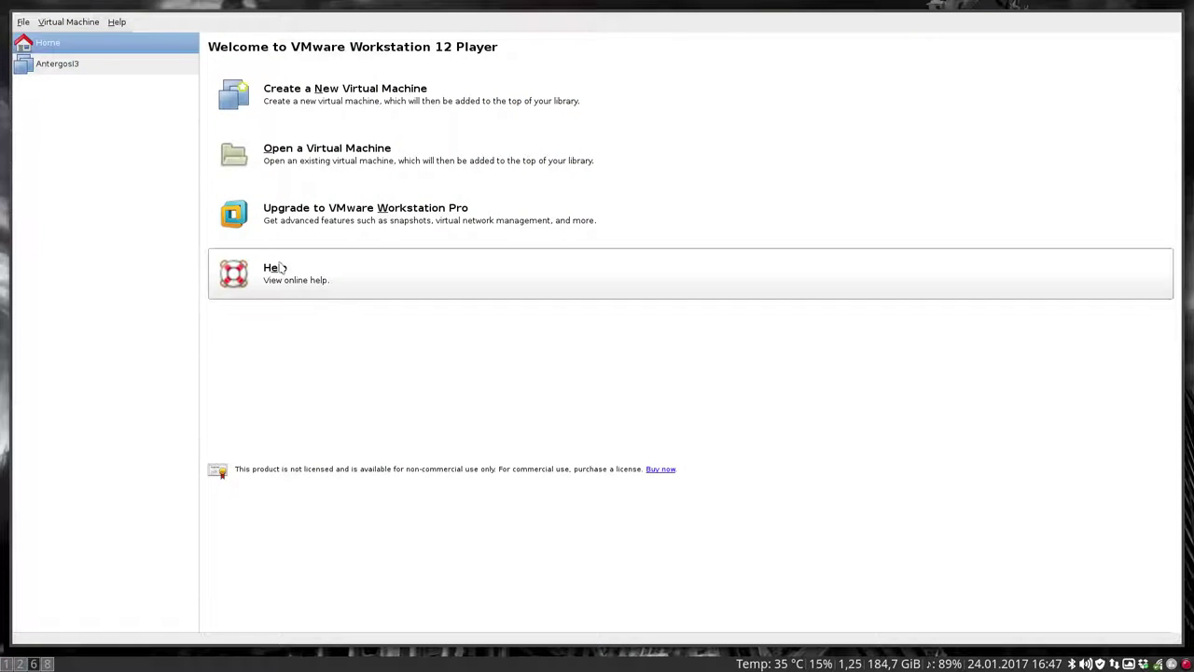
pyautogui.click(140, 70)
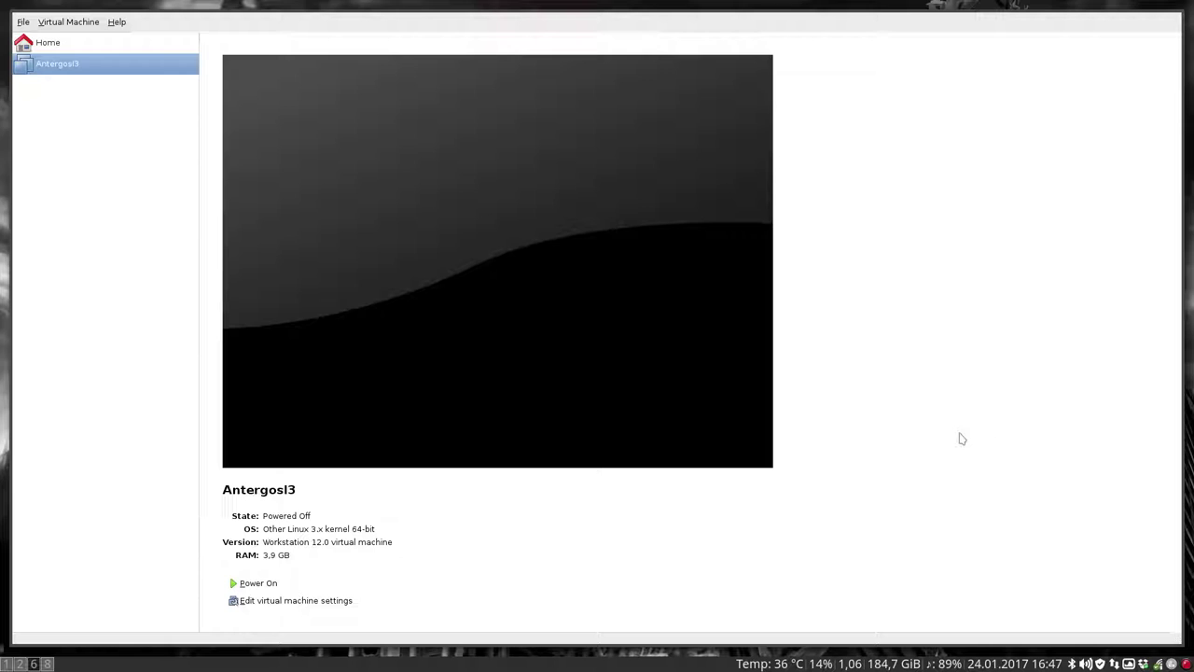
# Run xprop in a new terminal on the VMware window, then close VMware Player
pyautogui.press('super+Return')
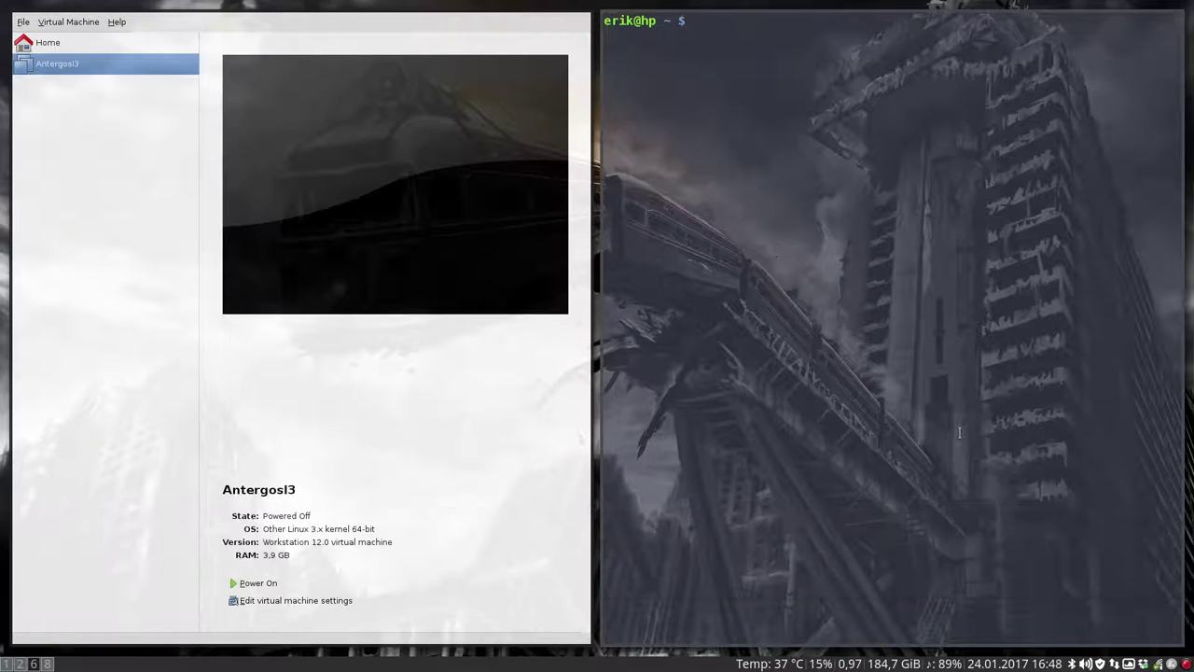
pyautogui.write('xprop')
pyautogui.press('Return')
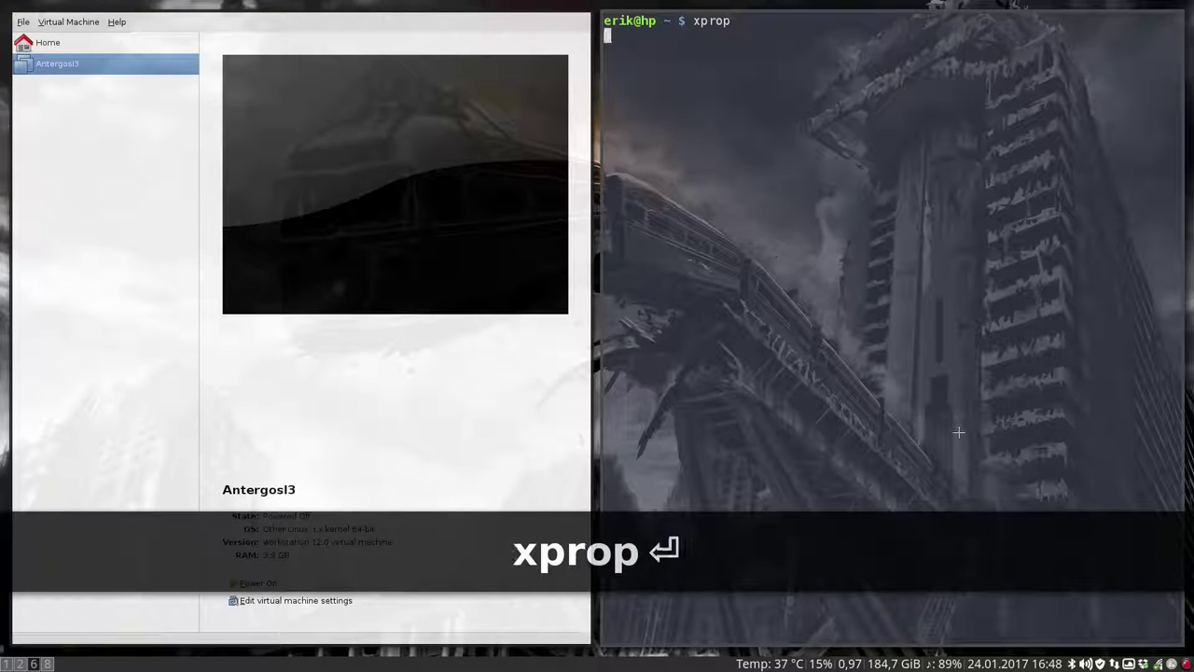
pyautogui.click(375, 430)
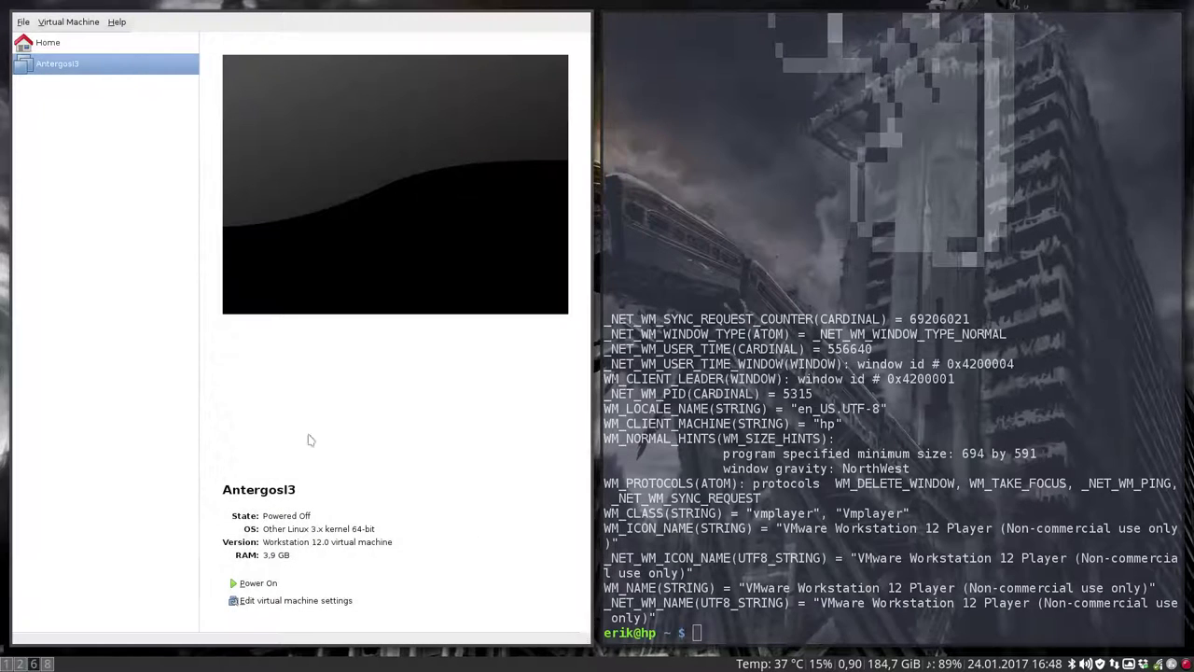
pyautogui.press('super+shift+q')
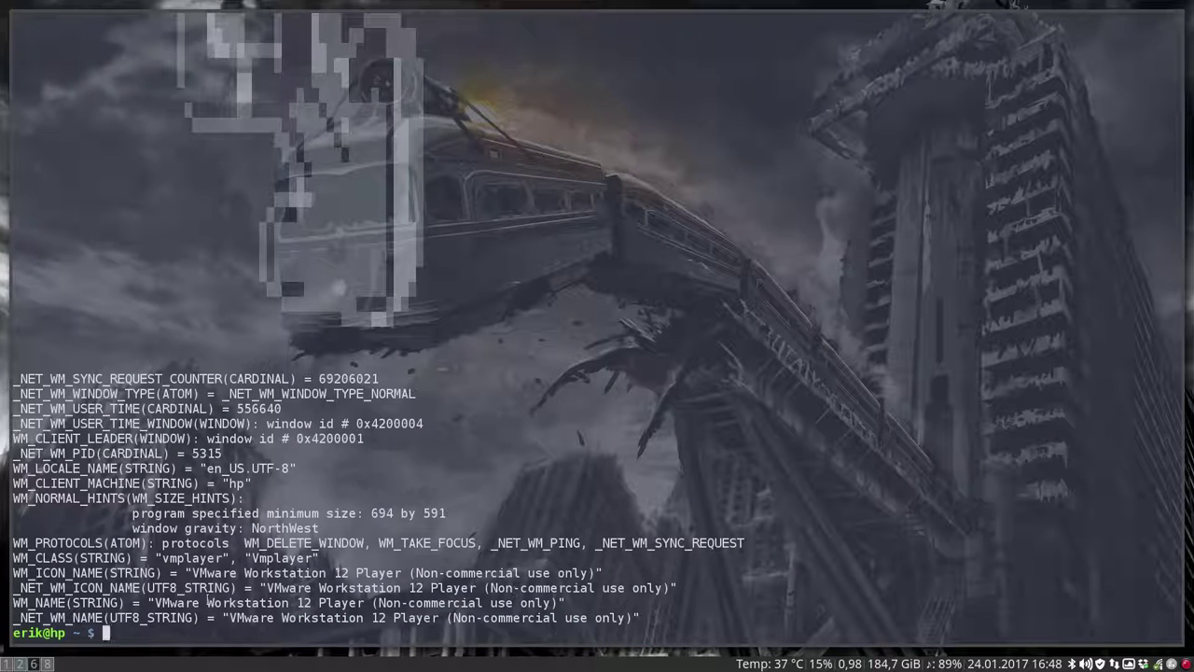
# Copy the WM_CLASS name 'Vmplayer' from the xprop output
pyautogui.moveTo(37, 558); pyautogui.dragTo(313, 558)
pyautogui.click(250, 558)
pyautogui.rightClick(299, 558)
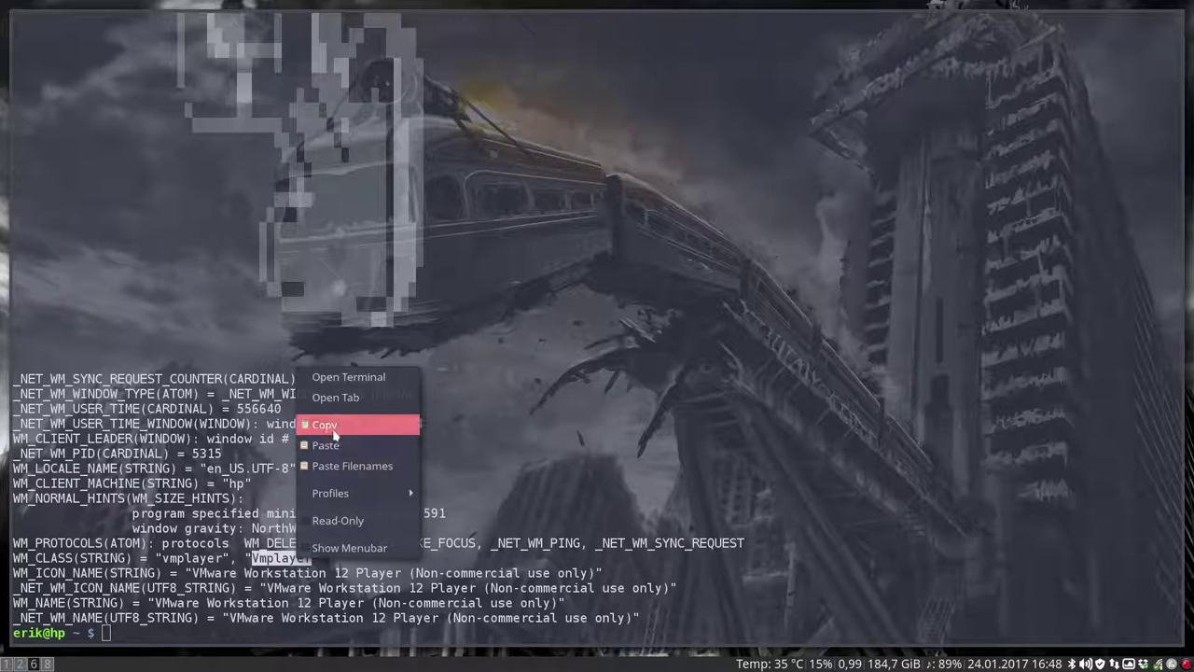
pyautogui.click(334, 431)
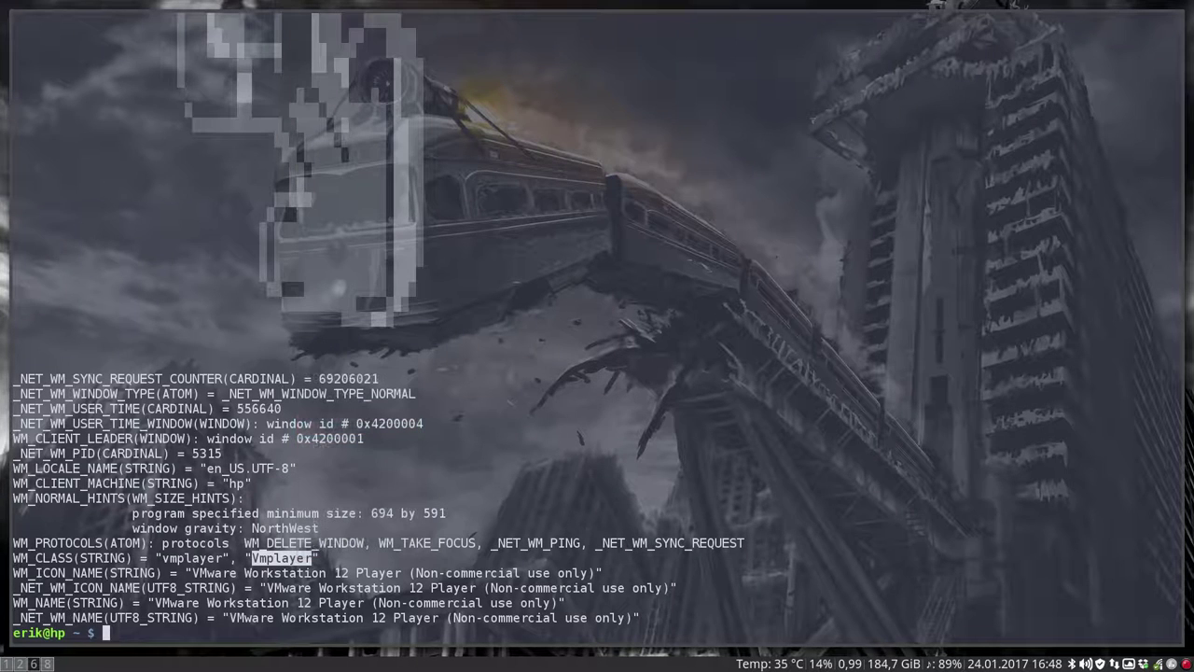
pyautogui.click(19, 664)
# Close setup.py and open the i3 config file from the file manager in Sublime Text
pyautogui.click(127, 44)
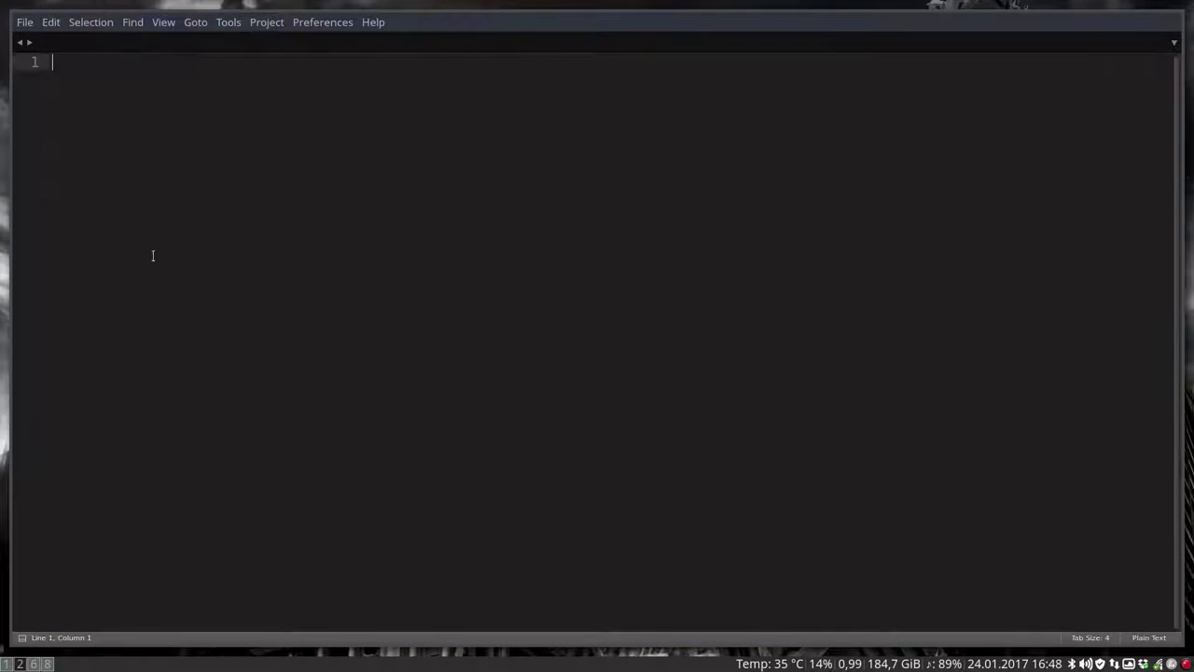
pyautogui.click(51, 664)
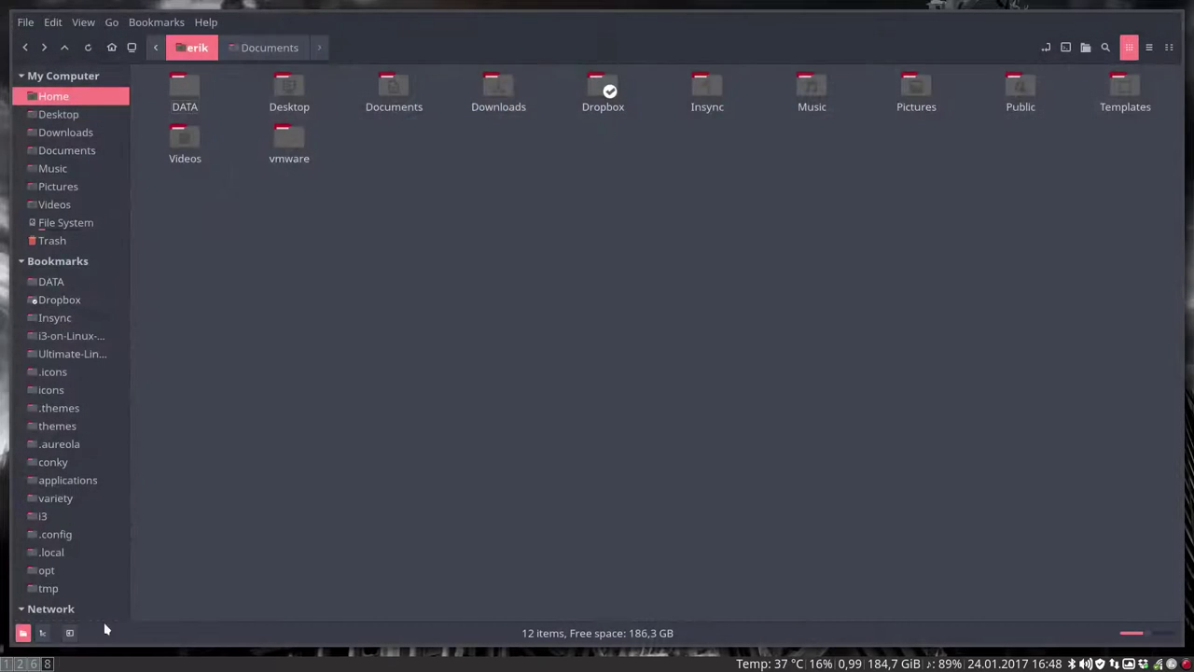
pyautogui.click(42, 516)
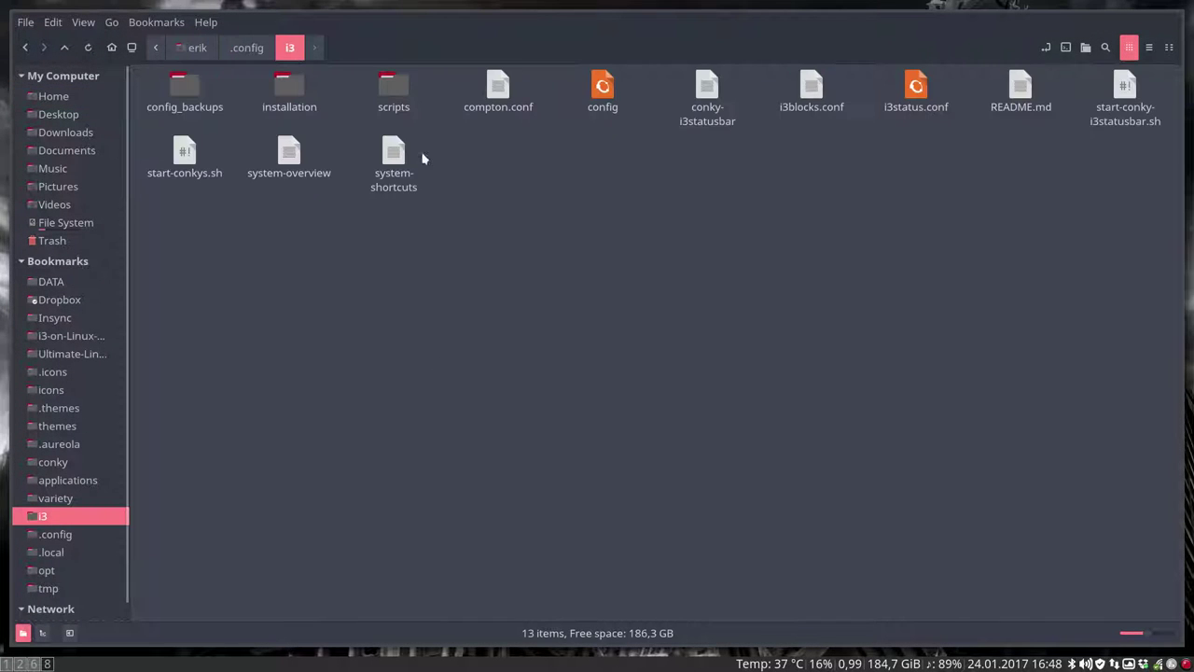
pyautogui.click(602, 88)
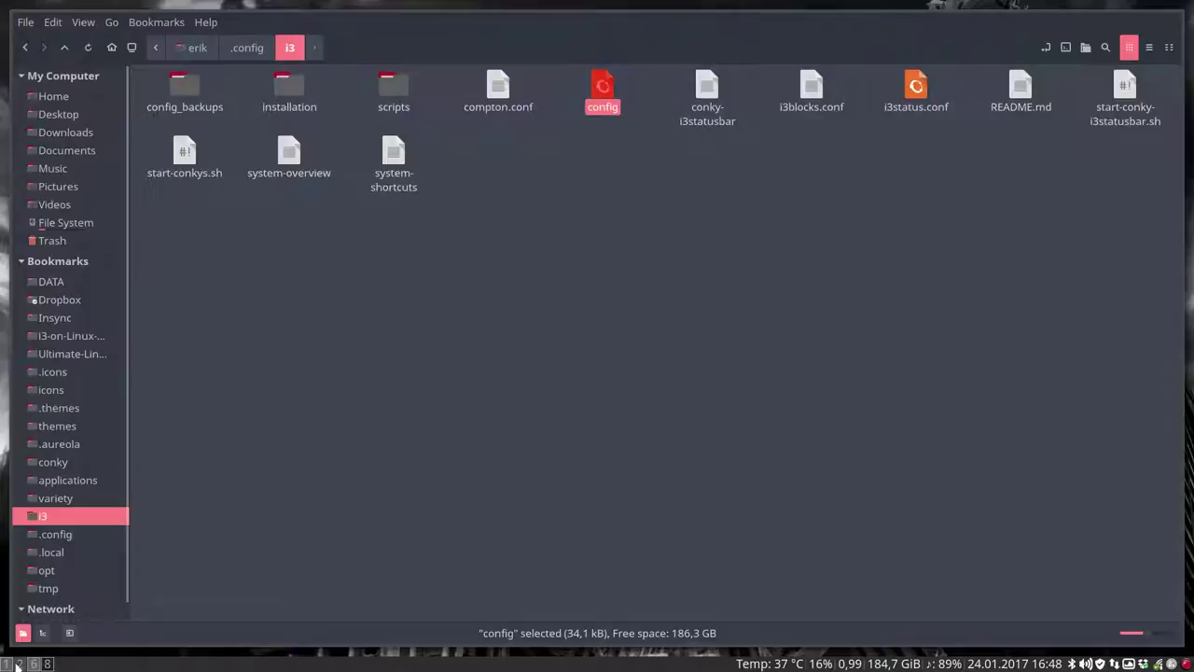
pyautogui.press('Return')
# Scroll the config file to its ASSIGN section, lines 436–471
pyautogui.scroll(-20, 322, 512)
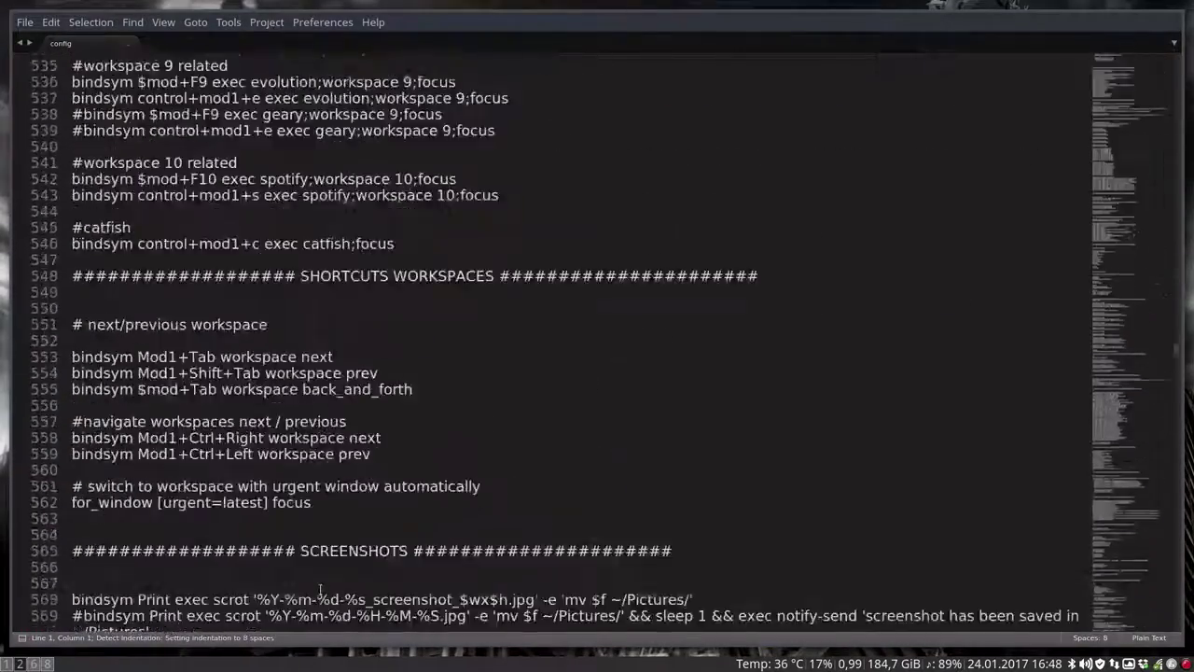
pyautogui.scroll(8, 320, 589)
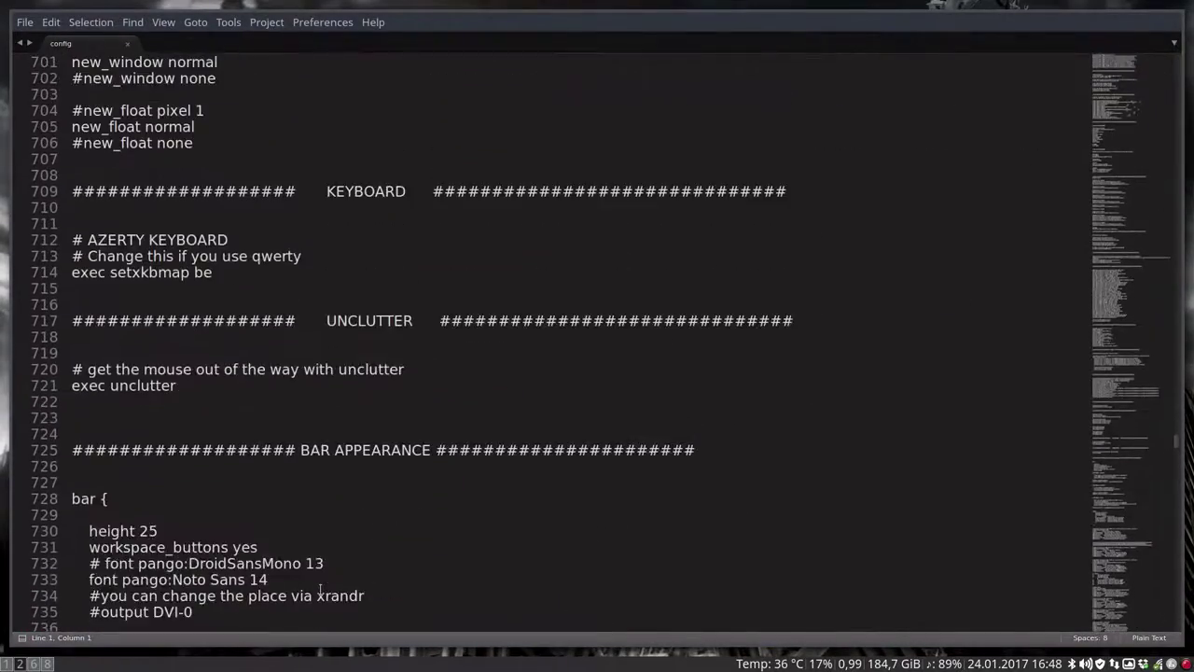
pyautogui.scroll(-9, 320, 589)
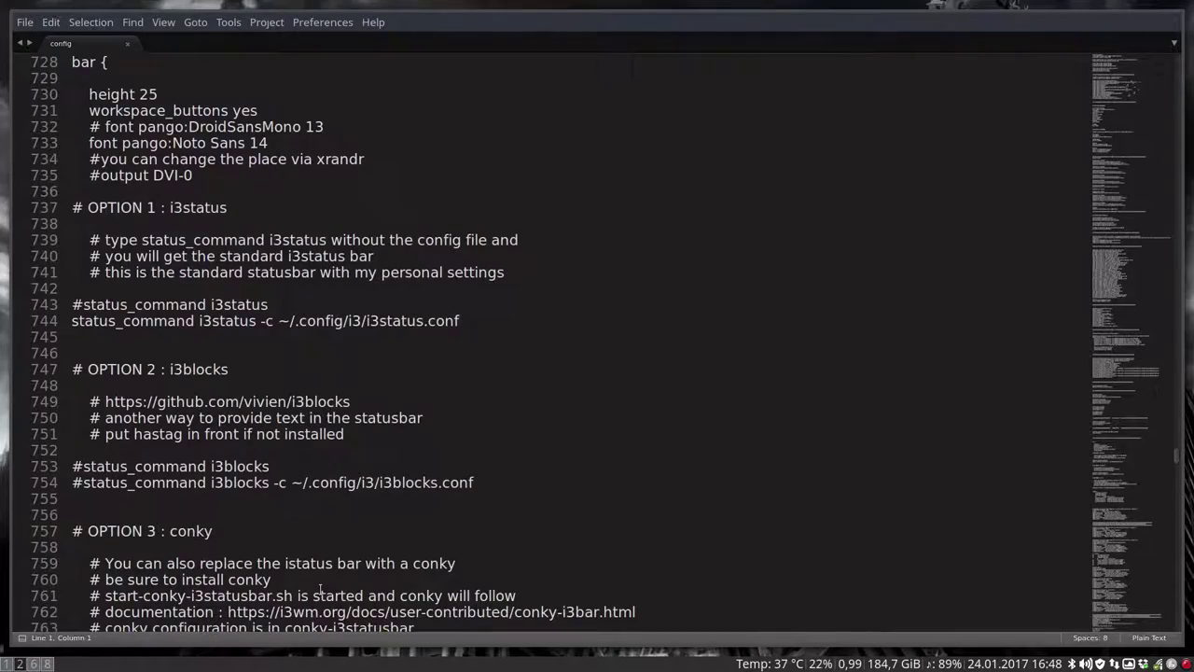
pyautogui.scroll(-3, 320, 588)
pyautogui.scroll(20, 320, 589)
pyautogui.scroll(20, 320, 589)
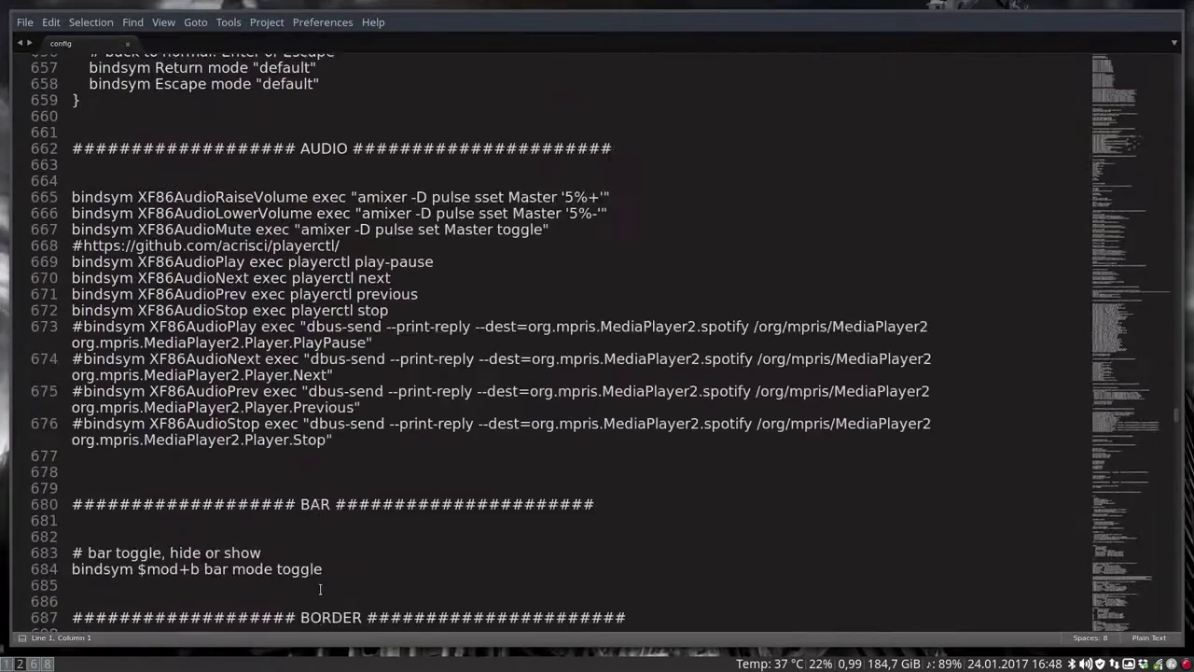
pyautogui.scroll(10, 320, 589)
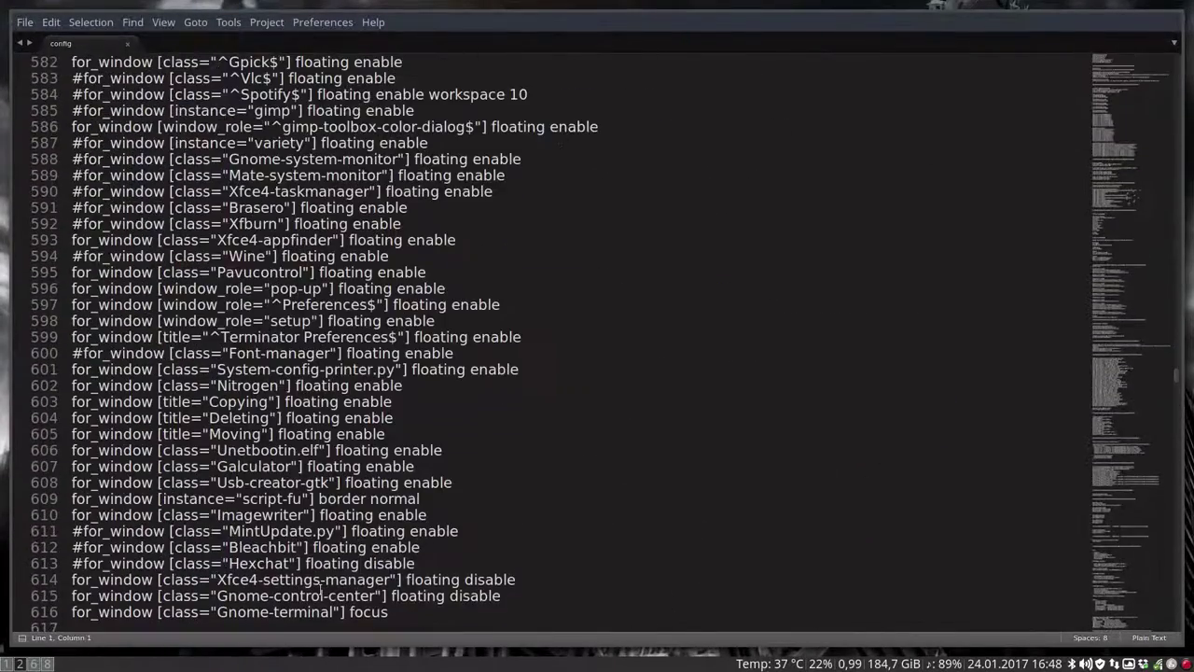
pyautogui.scroll(-10, 320, 588)
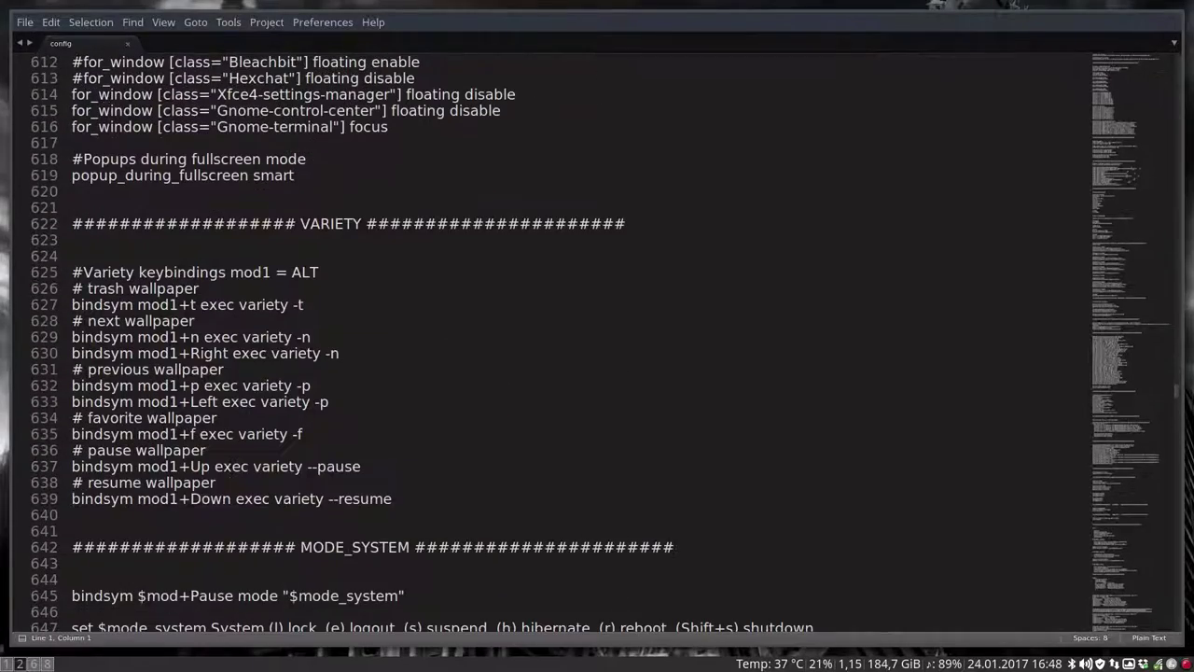
pyautogui.scroll(-20, 320, 589)
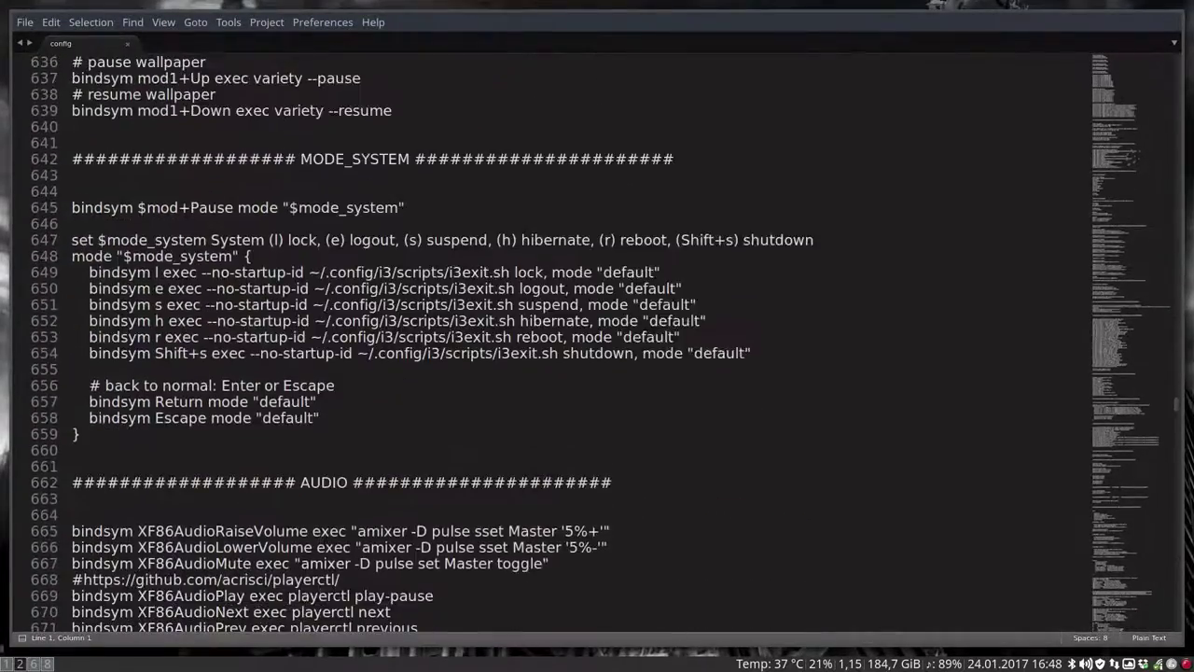
pyautogui.scroll(-15, 322, 592)
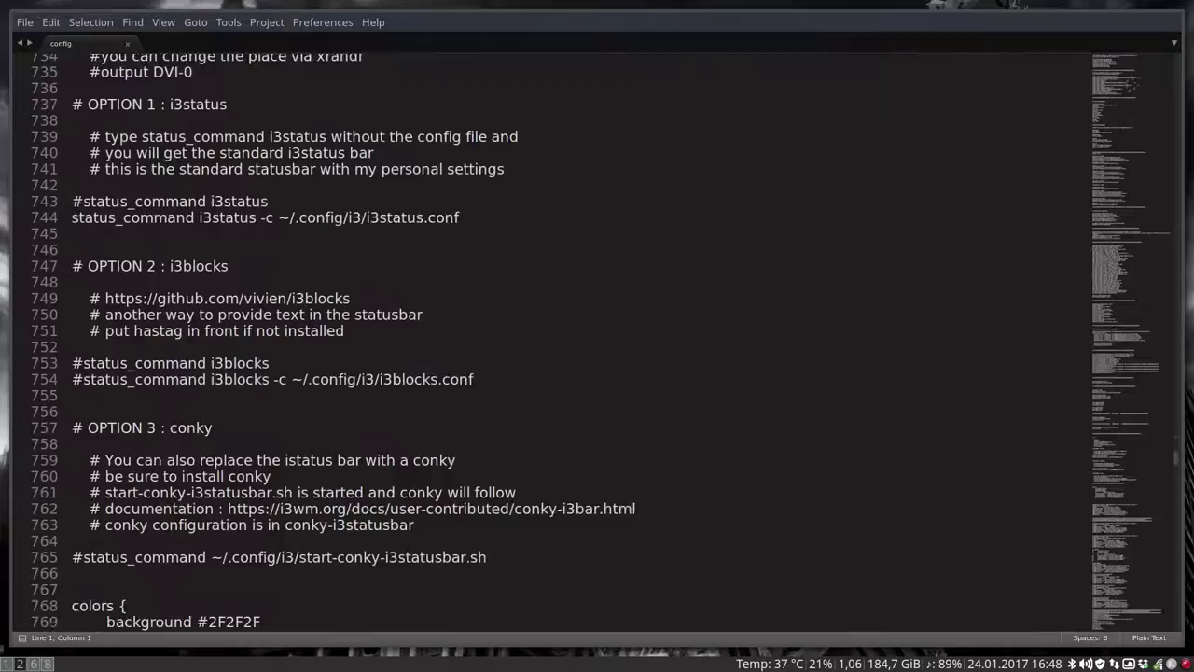
pyautogui.scroll(20, 322, 593)
pyautogui.scroll(20, 326, 597)
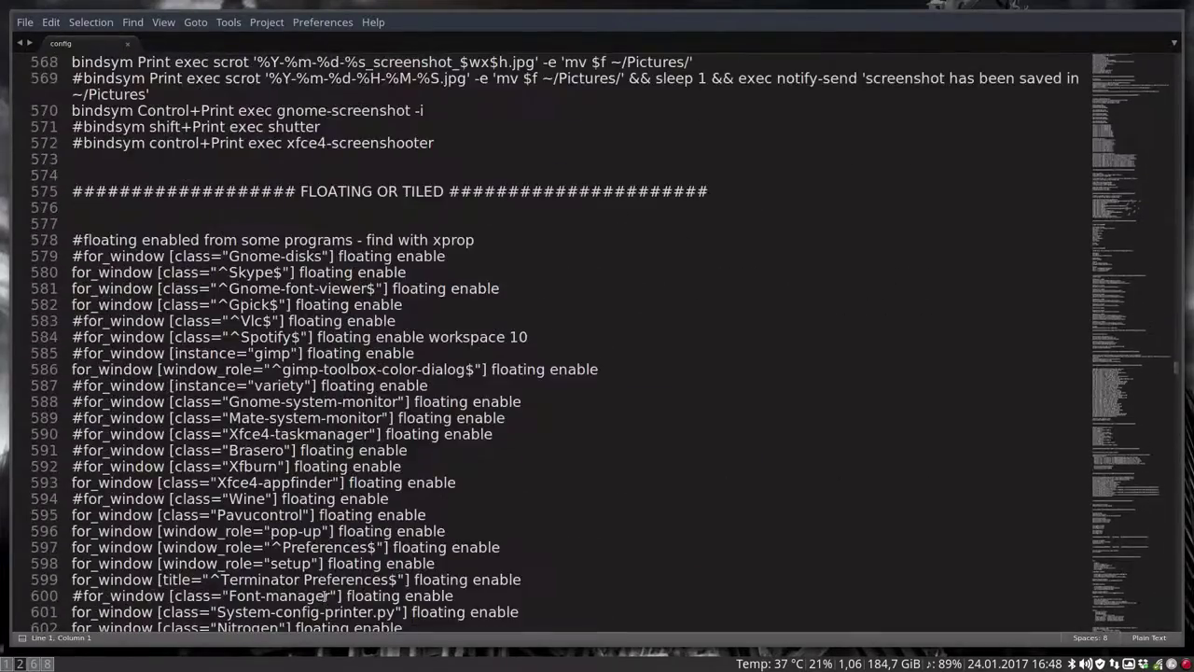
pyautogui.scroll(-2, 327, 598)
pyautogui.scroll(9, 326, 596)
pyautogui.scroll(20, 325, 596)
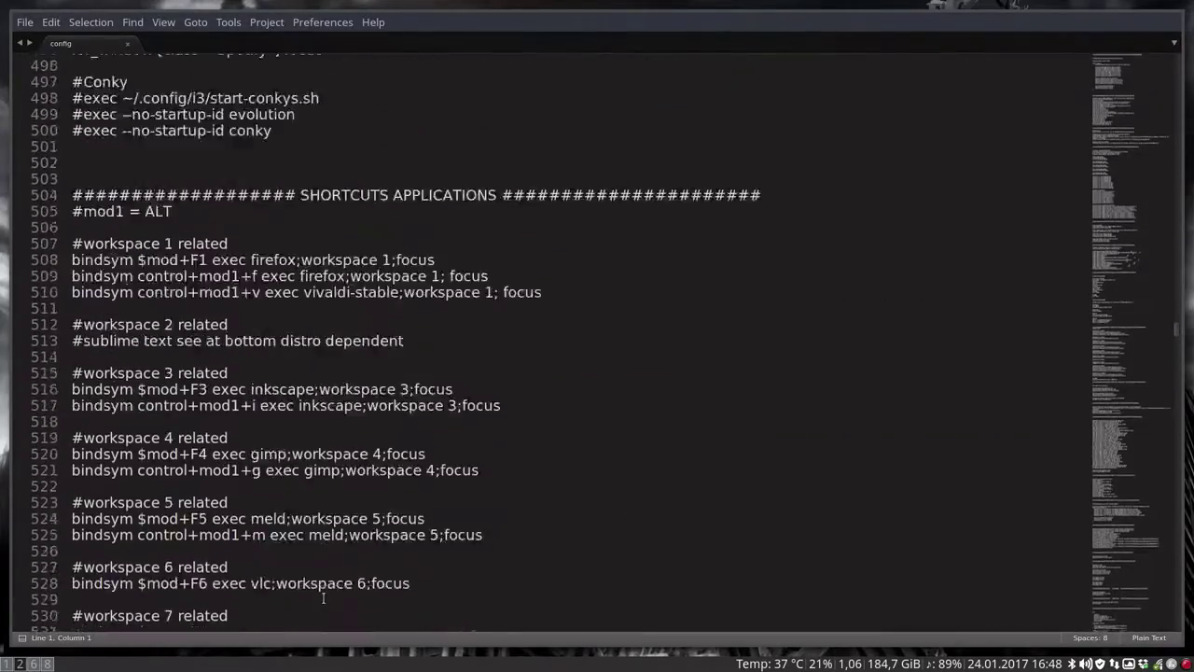
pyautogui.scroll(7, 323, 597)
pyautogui.scroll(-6, 323, 597)
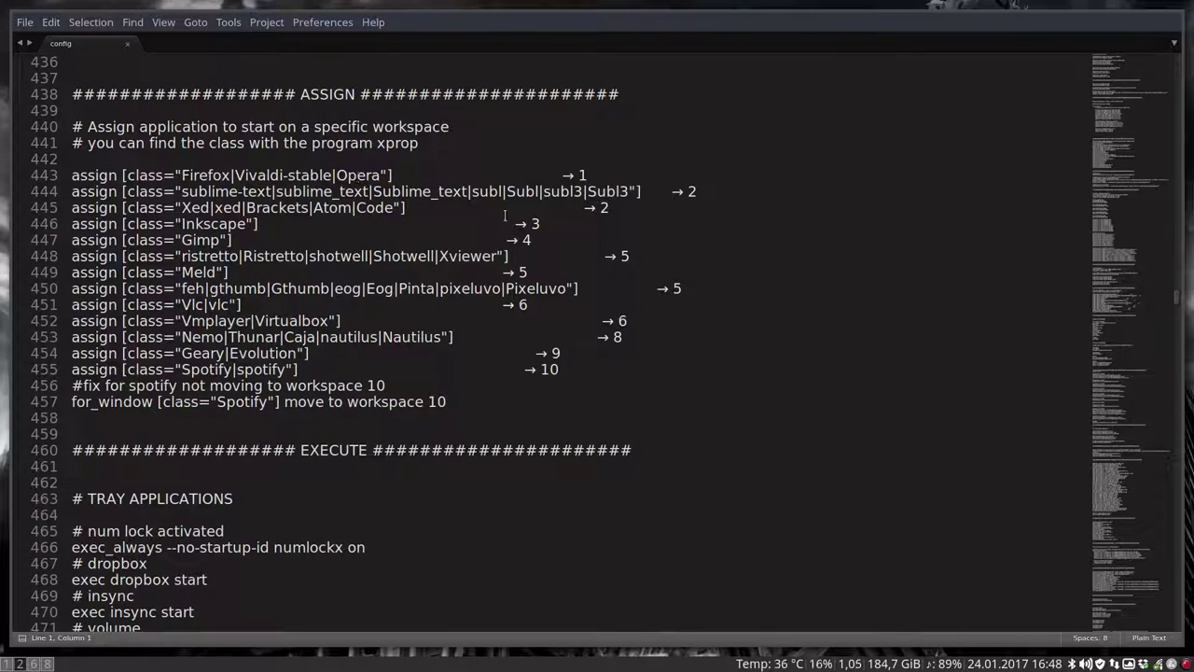
# Paste 'Vmplayer' onto a new line 453 below the Vmplayer|Virtualbox assign line
pyautogui.click(569, 174)
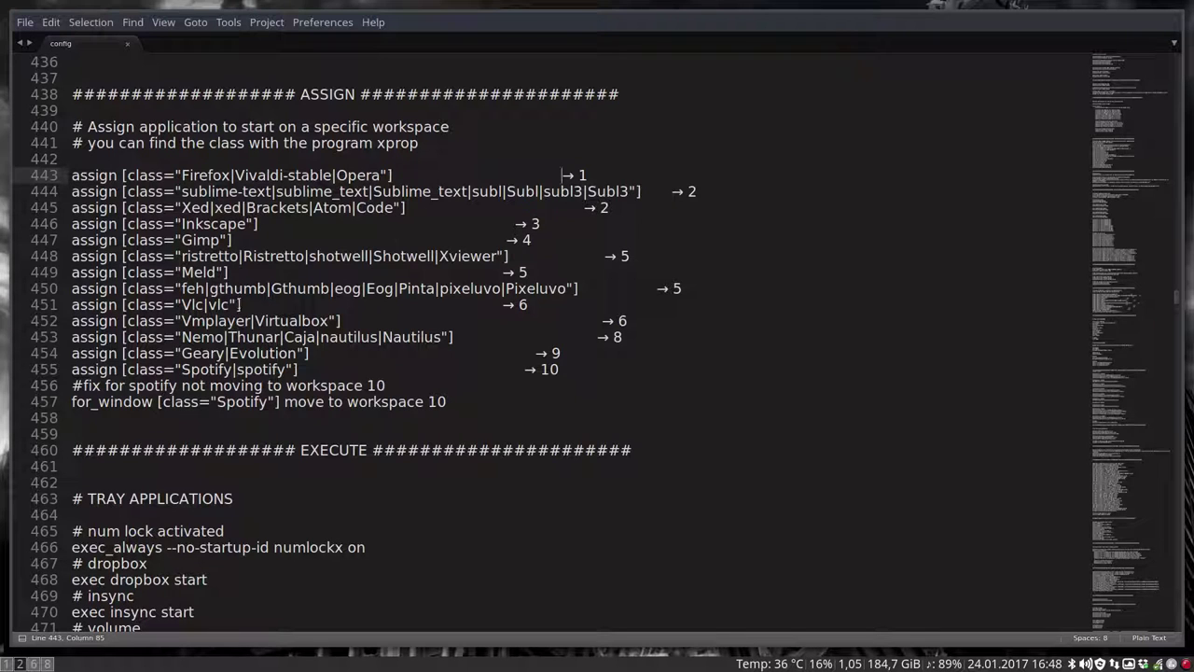
pyautogui.click(639, 320)
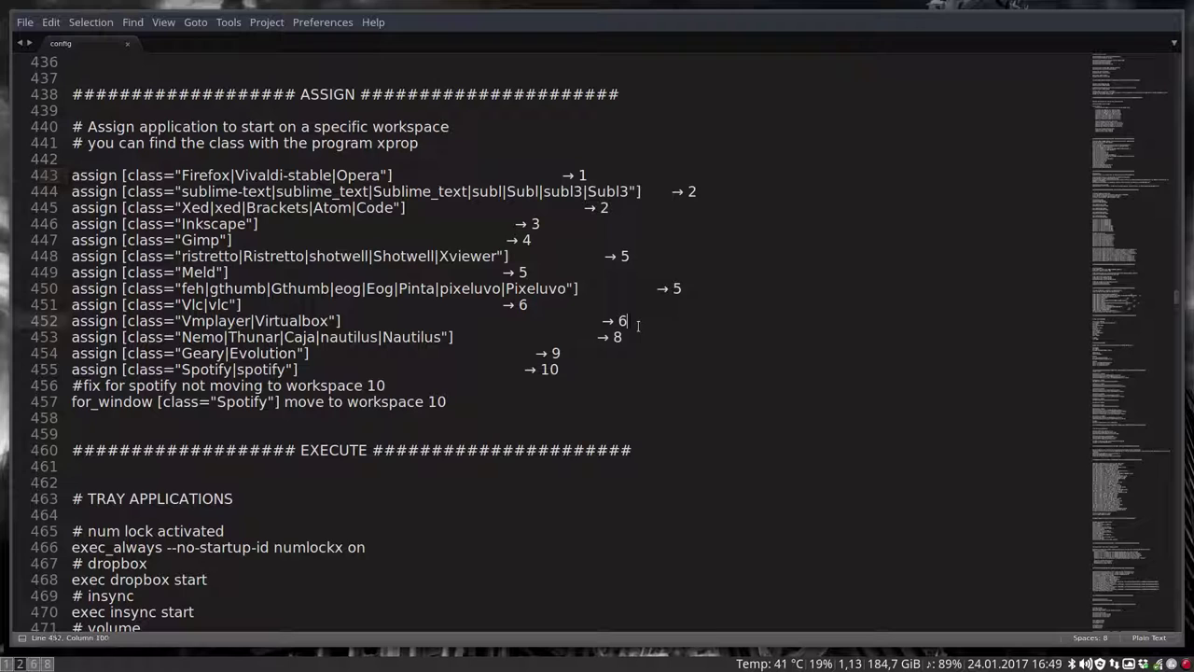
pyautogui.press('Return')
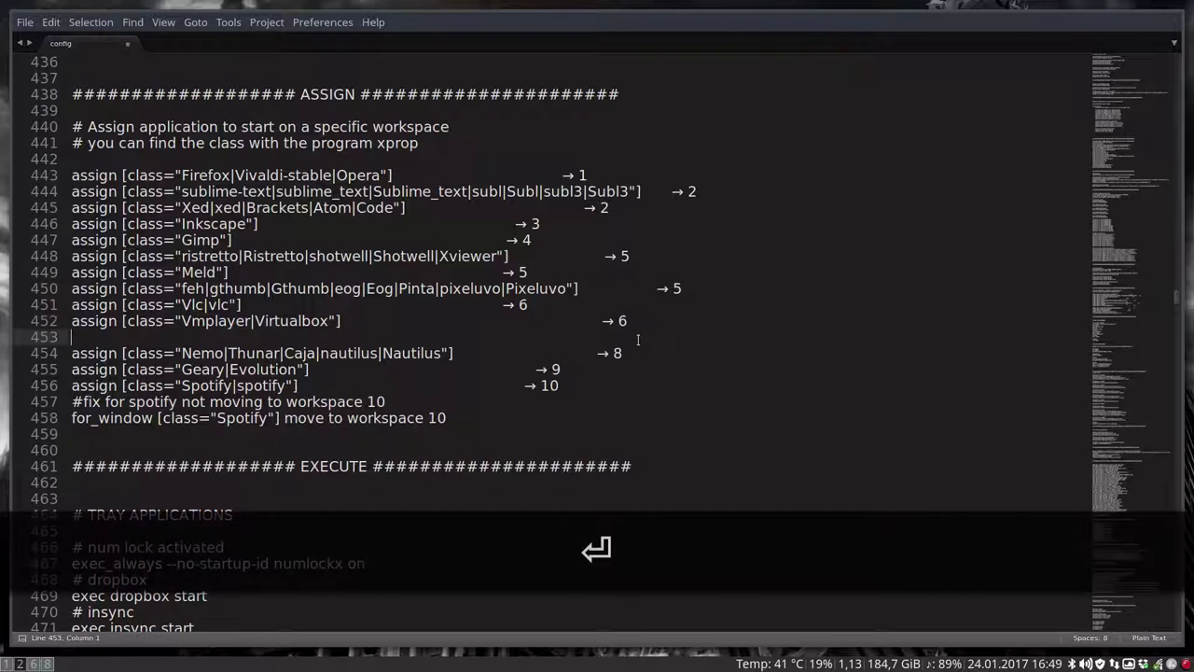
pyautogui.write('Vmplayer')
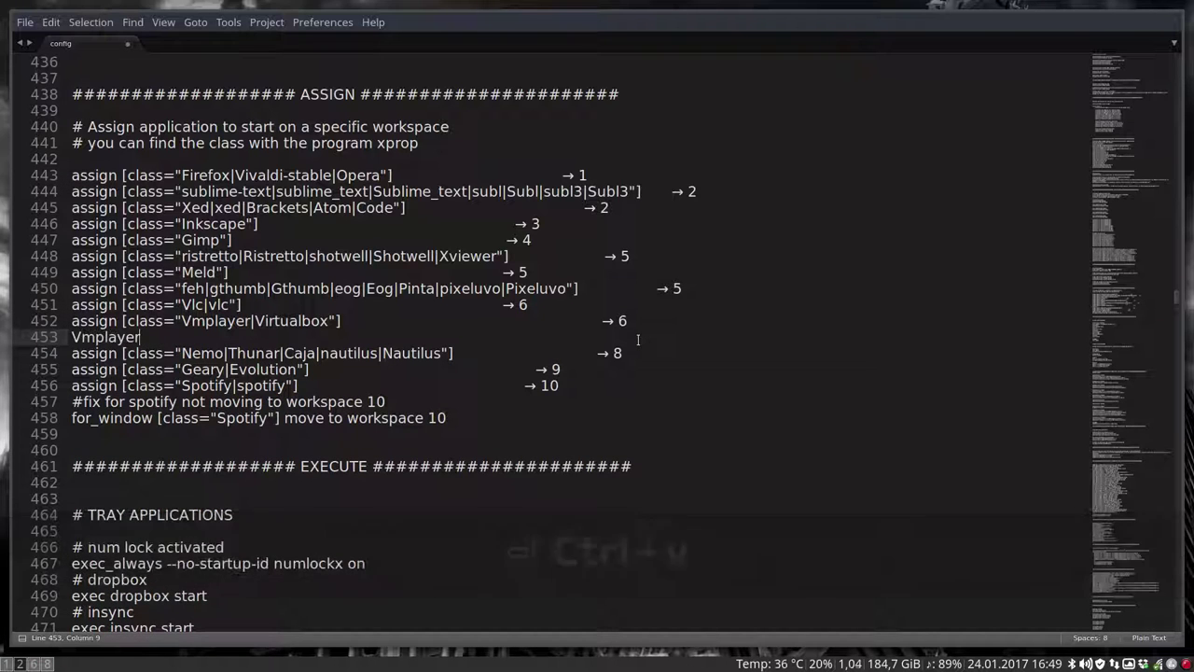
# Select and compare the Vmplayer words on lines 452 and 453
pyautogui.moveTo(181, 321); pyautogui.dragTo(251, 321)
pyautogui.click(142, 337)
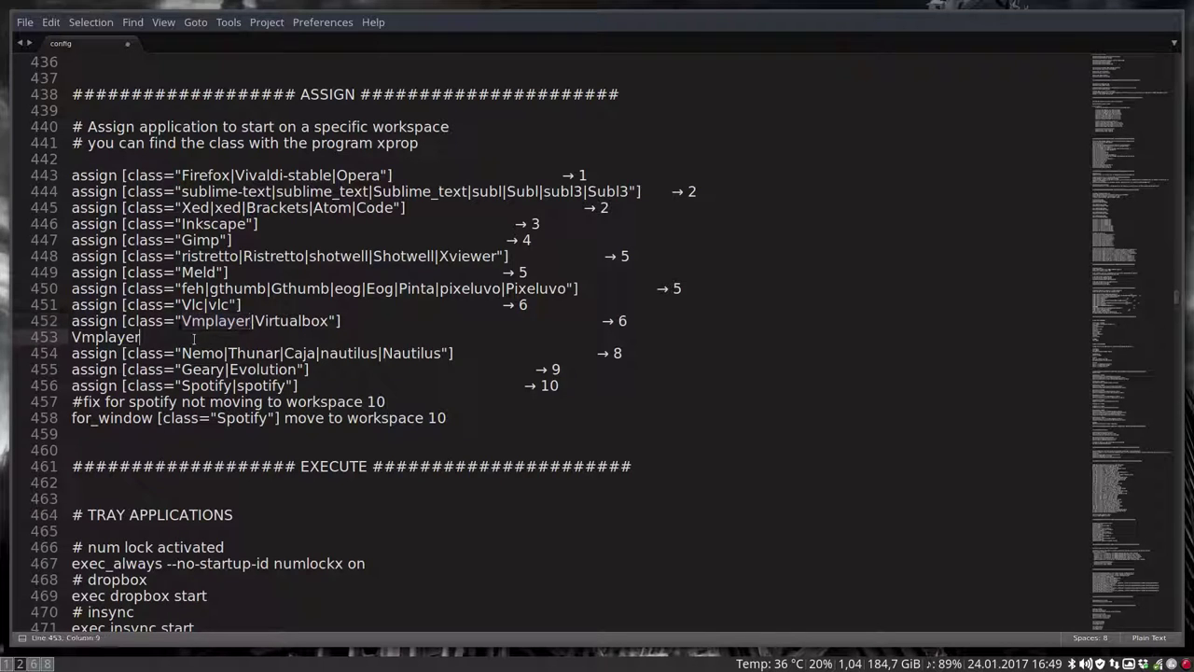
pyautogui.moveTo(145, 337); pyautogui.dragTo(70, 337)
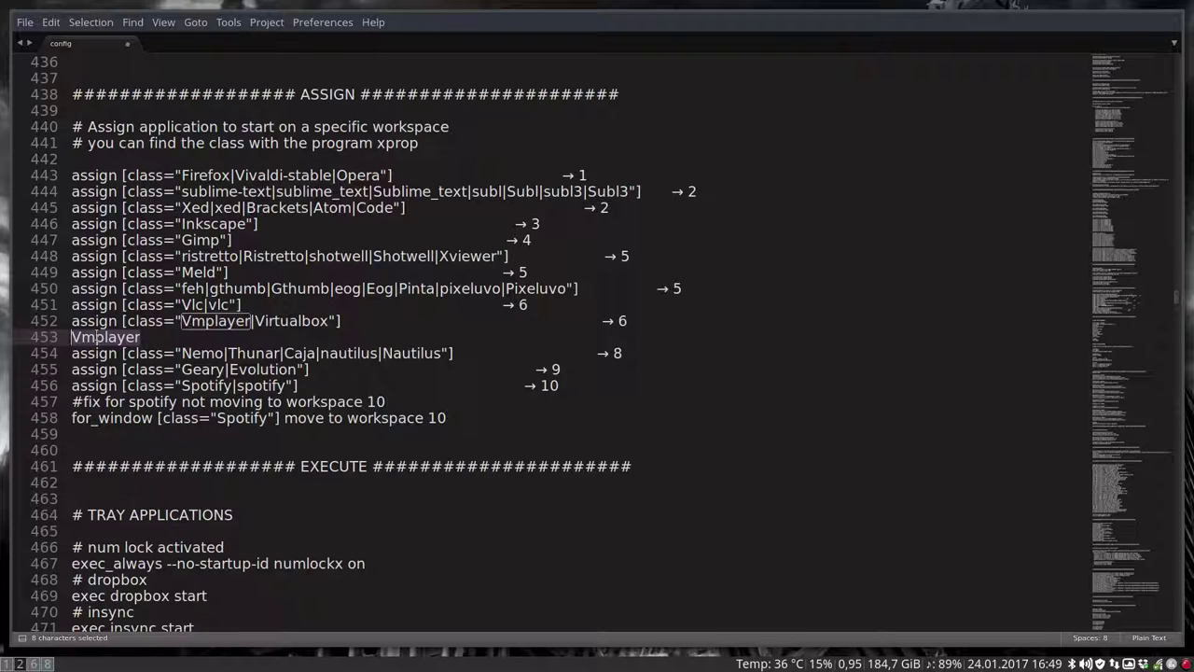
pyautogui.click(138, 321)
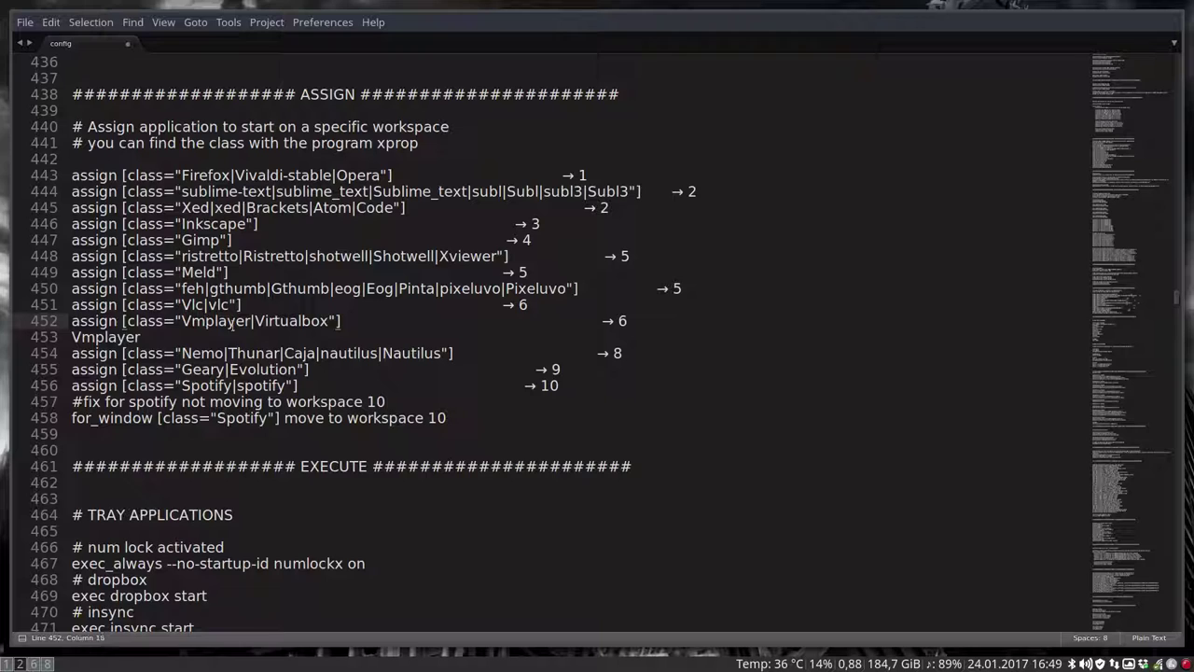
pyautogui.click(253, 321)
pyautogui.moveTo(145, 337); pyautogui.dragTo(57, 337)
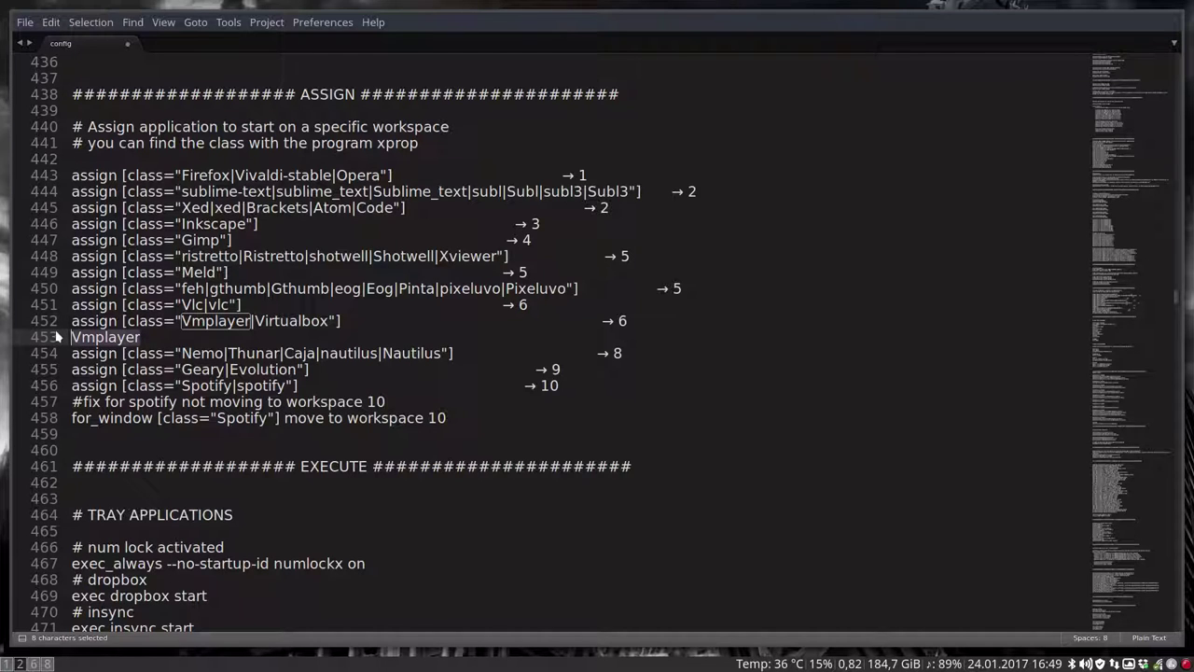
# Delete the pasted line 453 and change the Vmplayer|Virtualbox workspace from 6 to 7
pyautogui.press('BackSpace')
pyautogui.press('BackSpace')
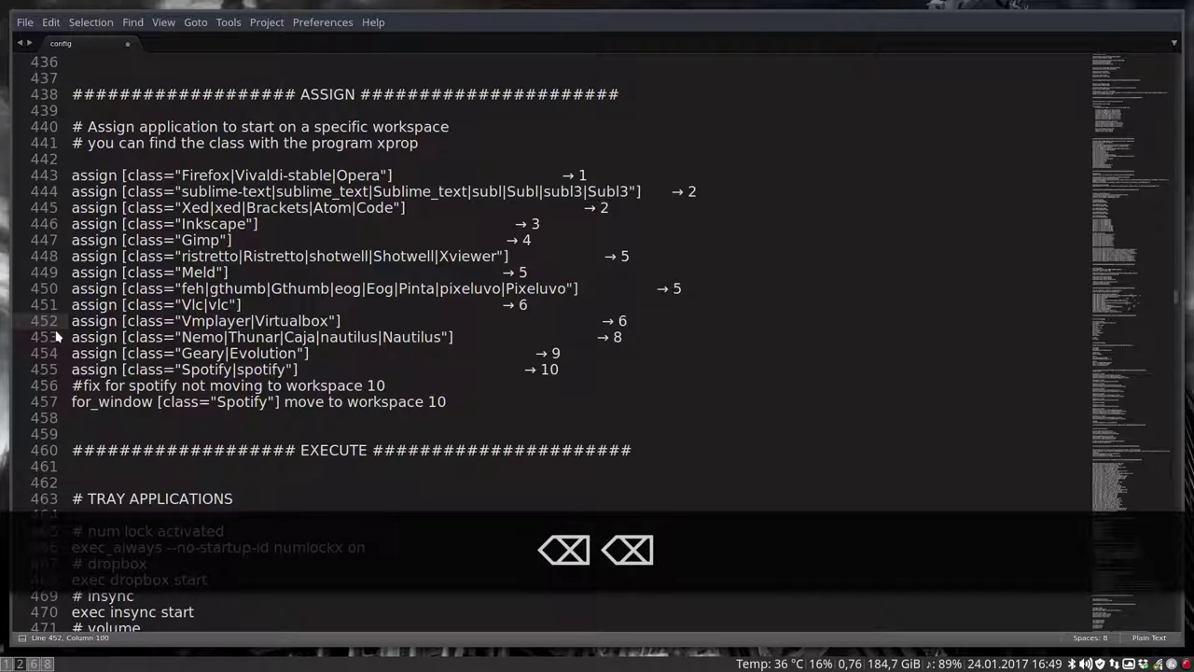
pyautogui.press('BackSpace')
pyautogui.write('7')
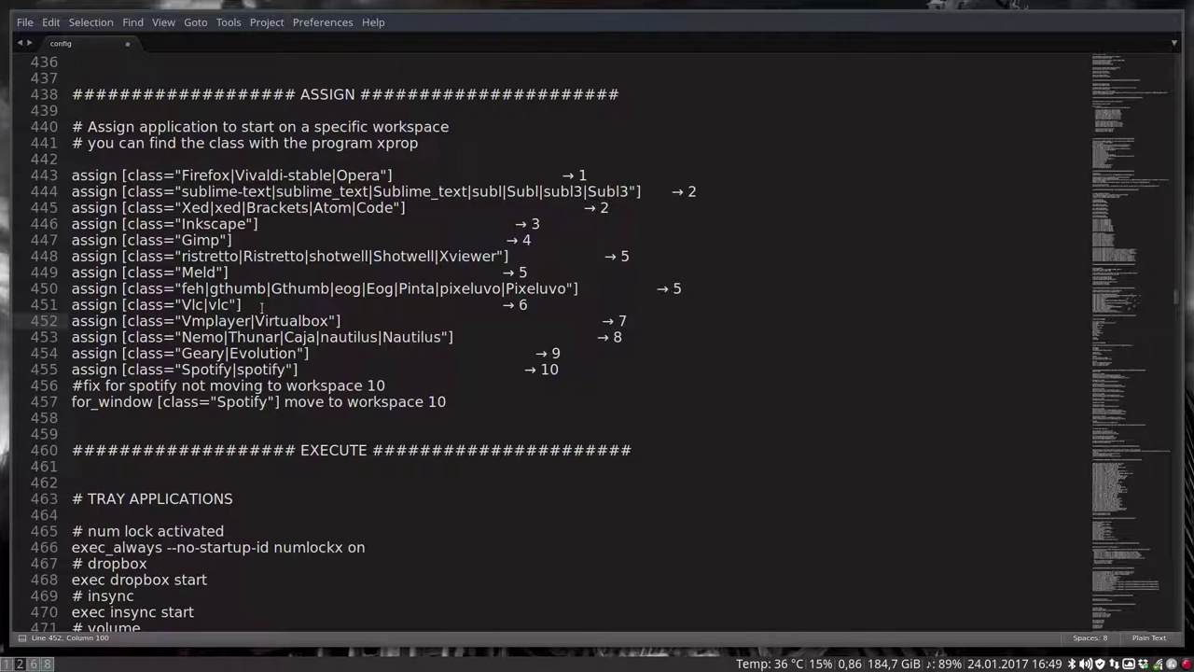
# Check the Vlc and Vmplayer|Virtualbox assign lines, then save the config
pyautogui.moveTo(261, 308); pyautogui.dragTo(69, 305)
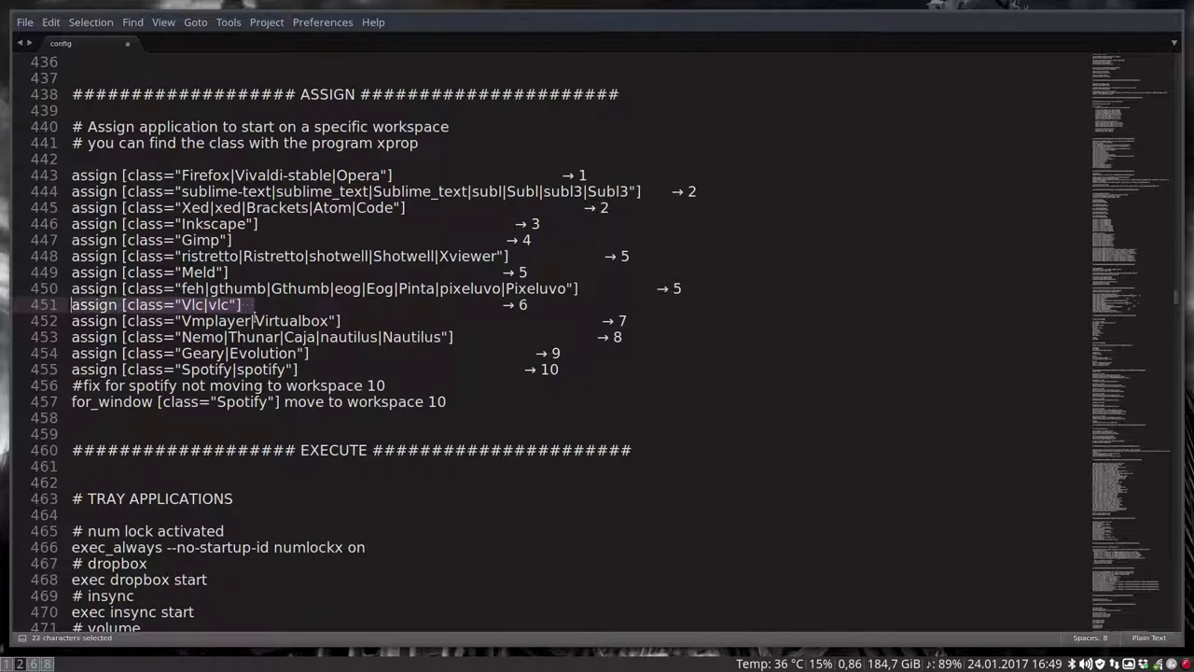
pyautogui.click(525, 306)
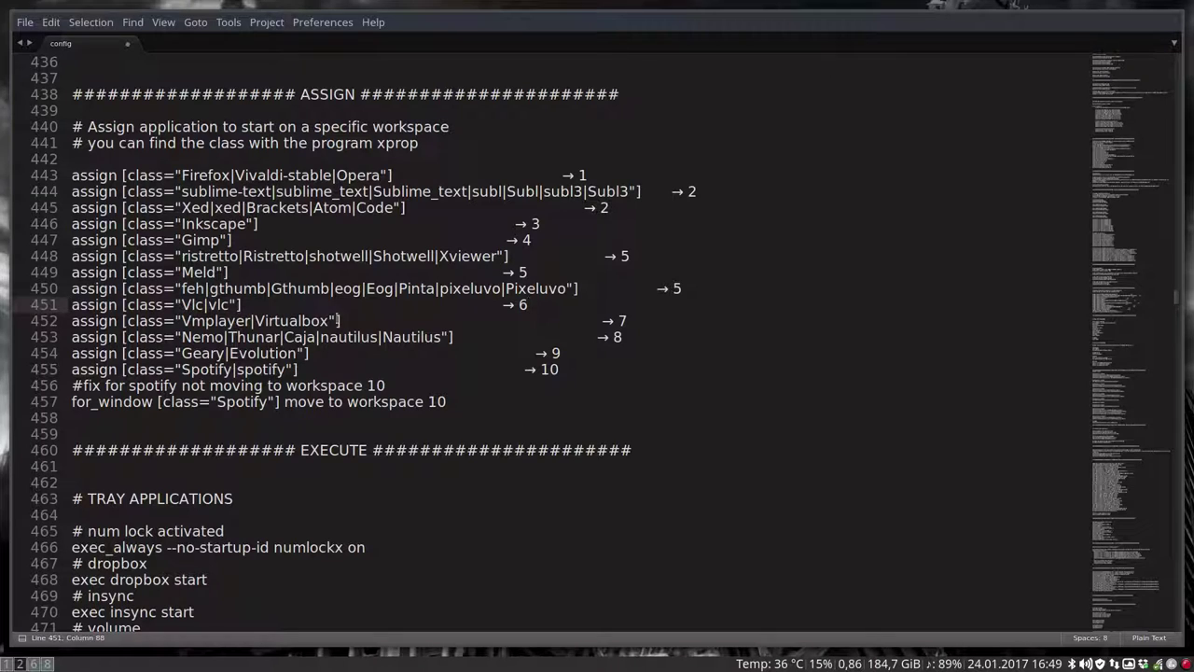
pyautogui.moveTo(341, 320); pyautogui.dragTo(61, 320)
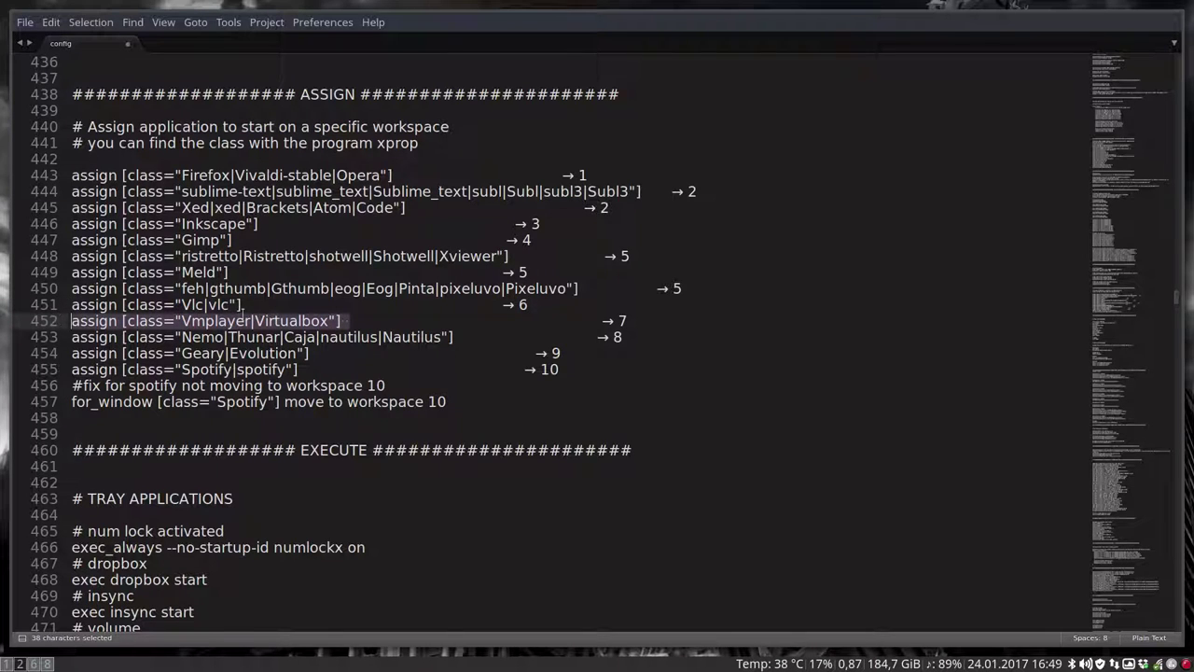
pyautogui.click(647, 321)
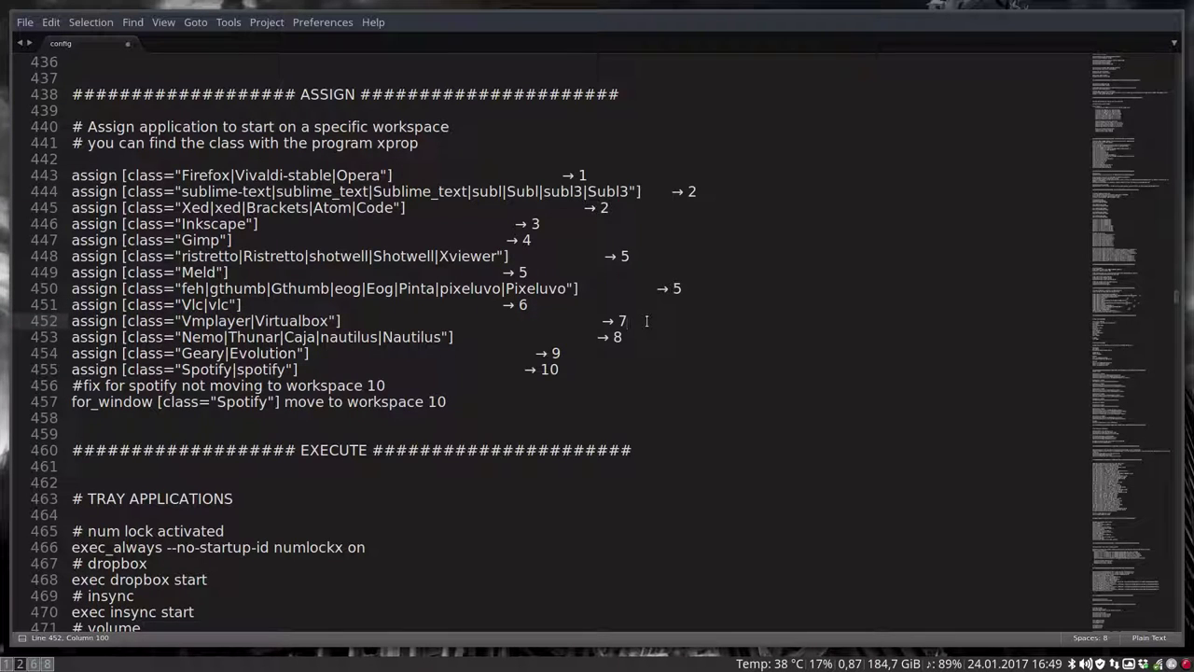
pyautogui.hotkey('ctrl', 's')
# Restart i3 to load the edited config, then cycle through new wallpapers
pyautogui.press('super+shift+r')
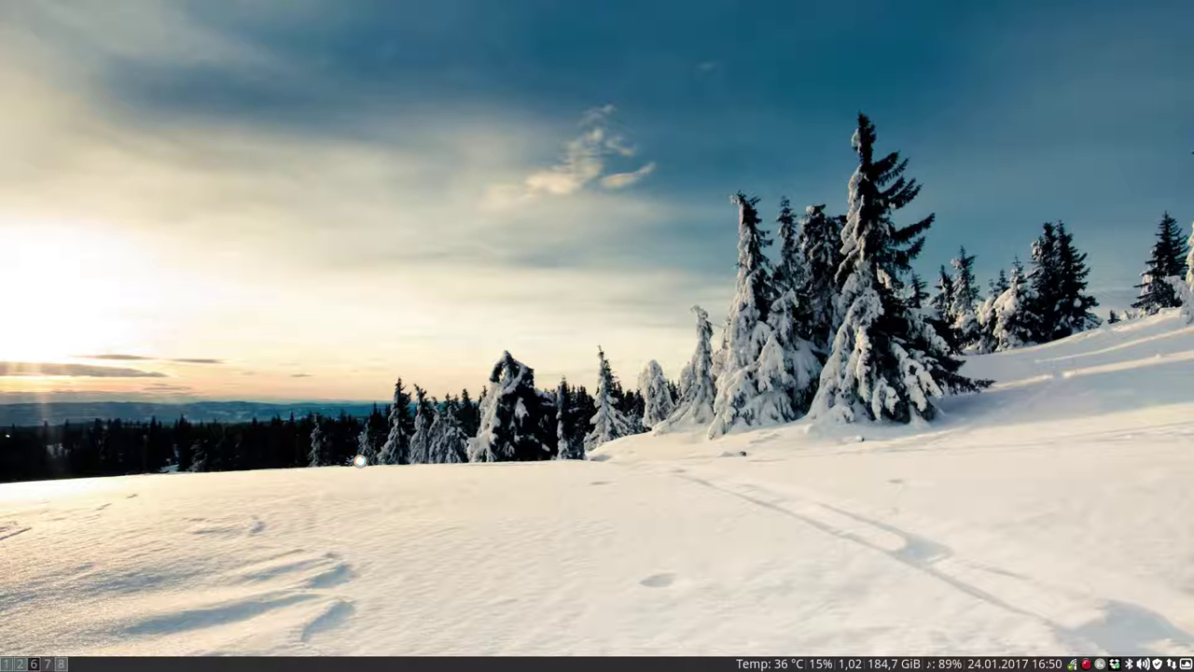
pyautogui.hotkey('alt', 'Right')
pyautogui.hotkey('alt', 'Right')
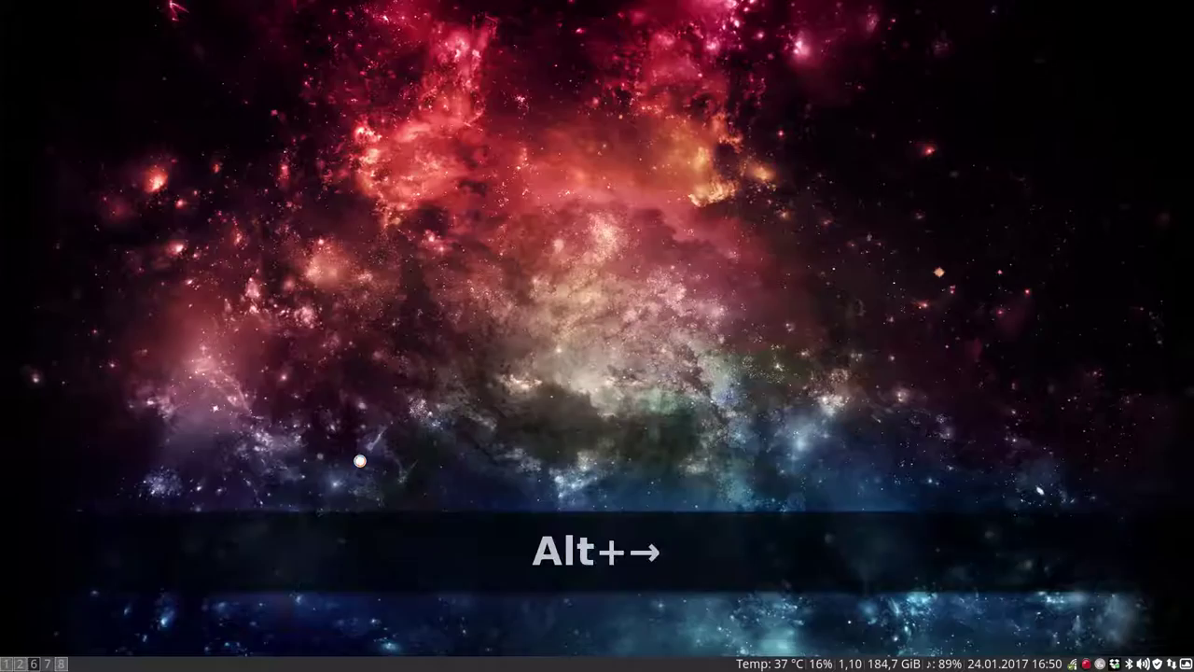
pyautogui.hotkey('alt', 'Right')
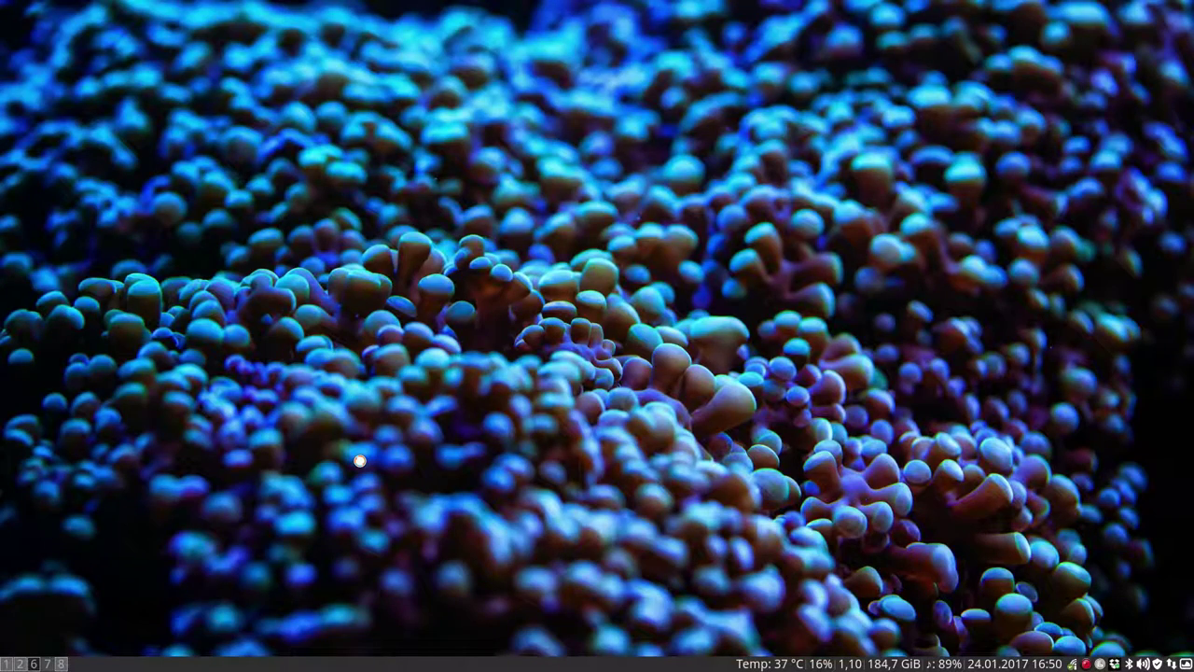
pyautogui.hotkey('alt', 't')
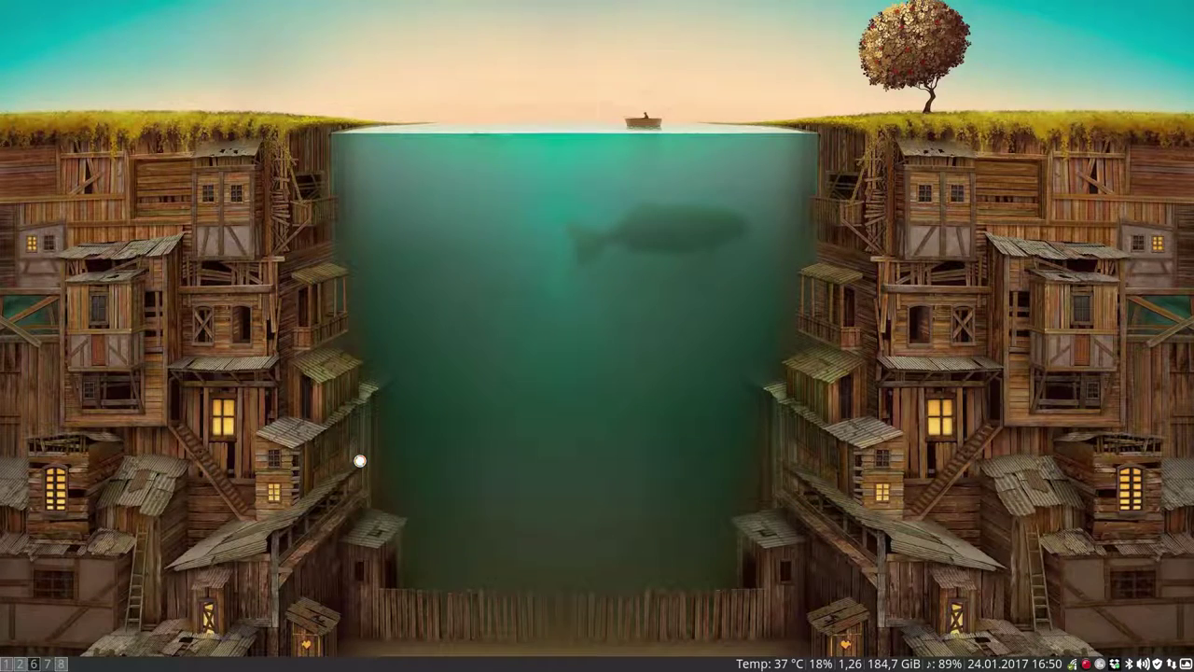
# Go to the VMware Player workspace and close the Player window
pyautogui.click(49, 664)
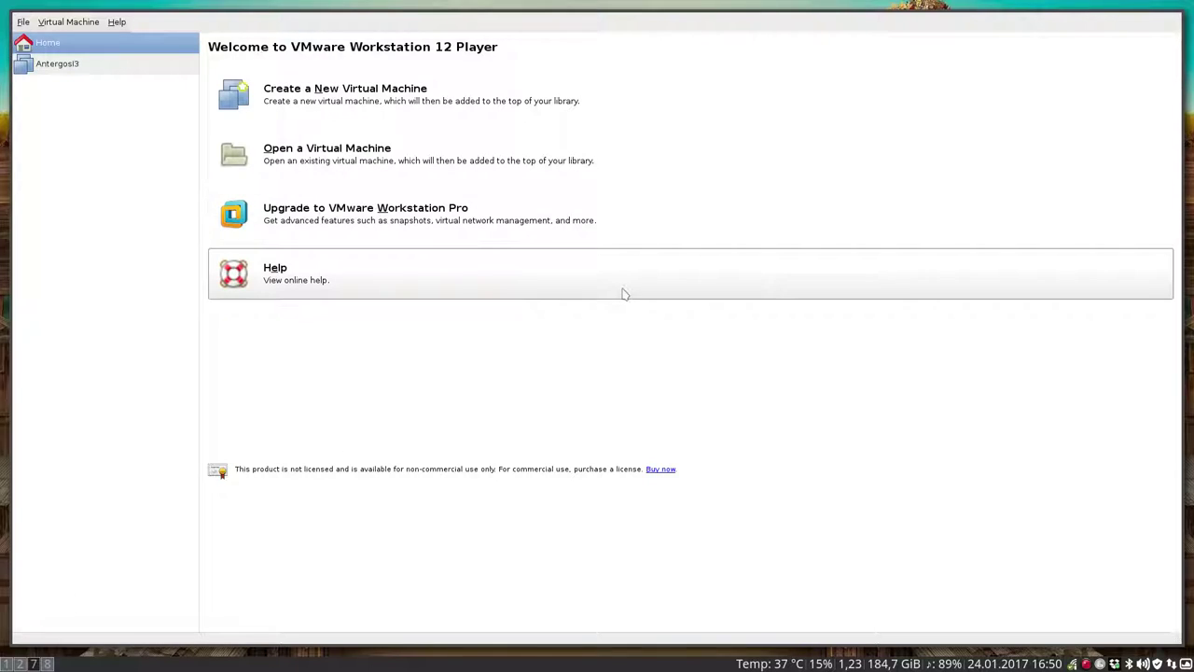
pyautogui.press('super+shift+q')
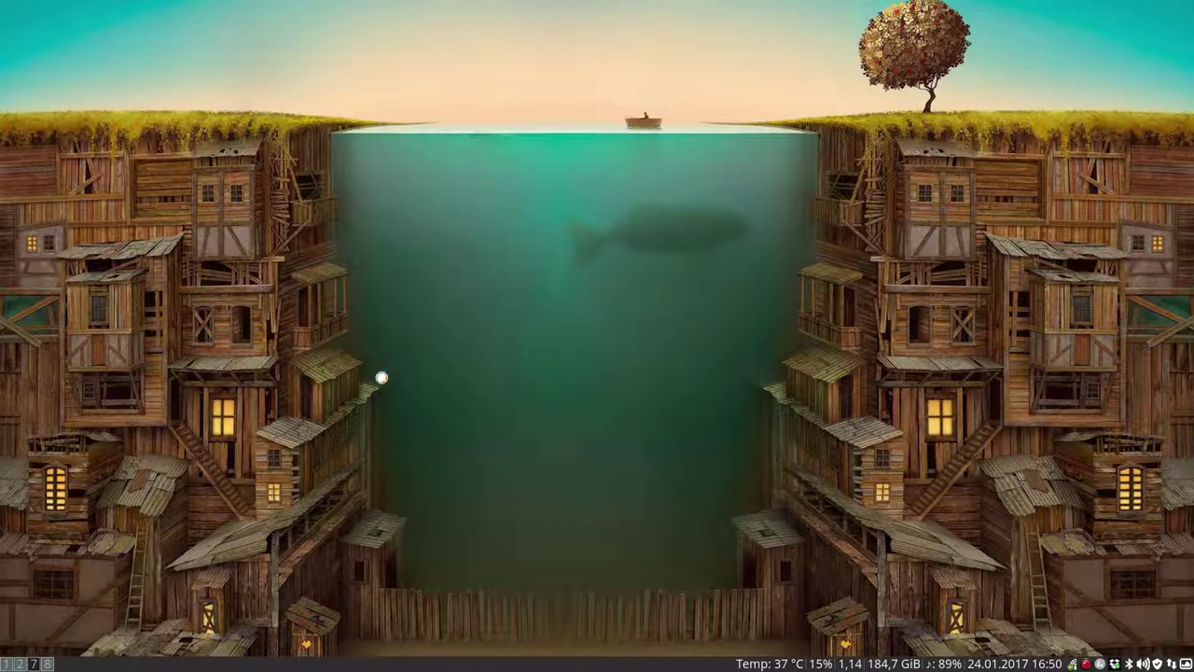
# Run install-virtual-box-v1.sh from the Ultimate-Linux-Mint-18.1-Cinnamon folder in a terminal
pyautogui.click(45, 663)
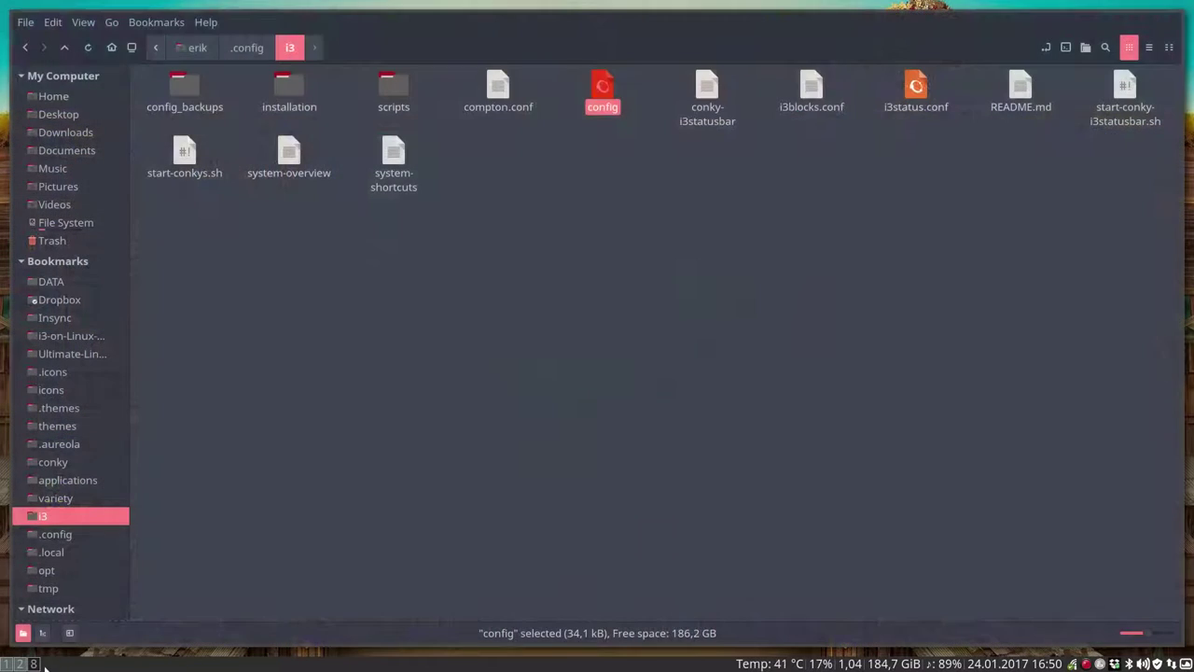
pyautogui.click(69, 353)
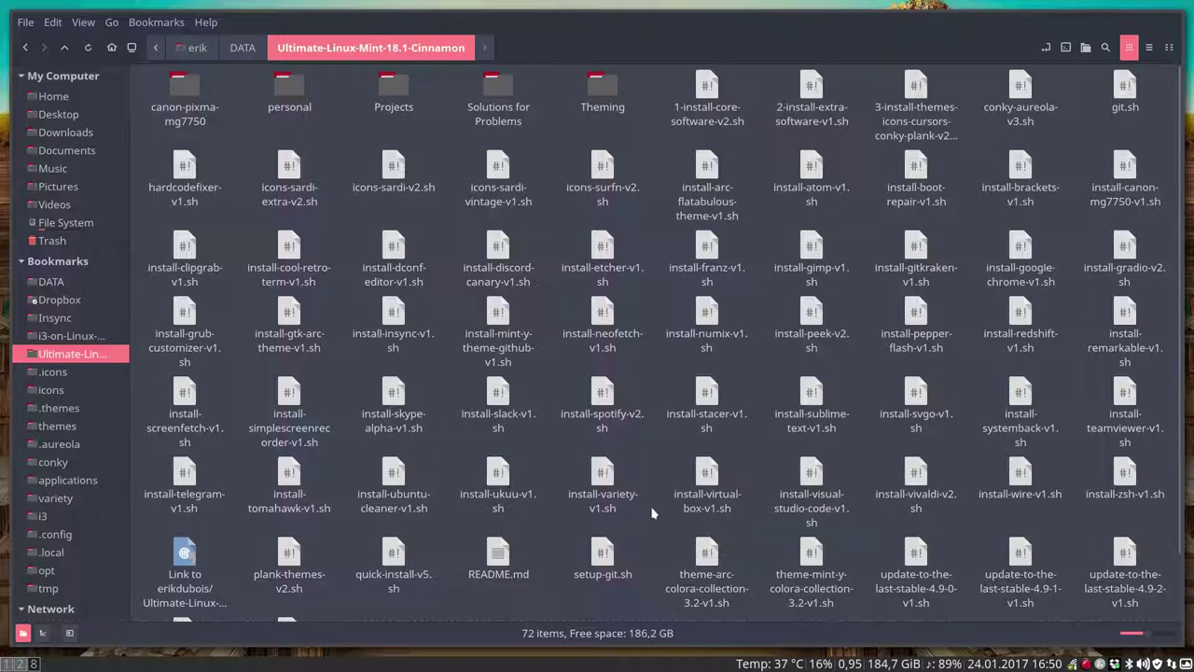
pyautogui.click(714, 481)
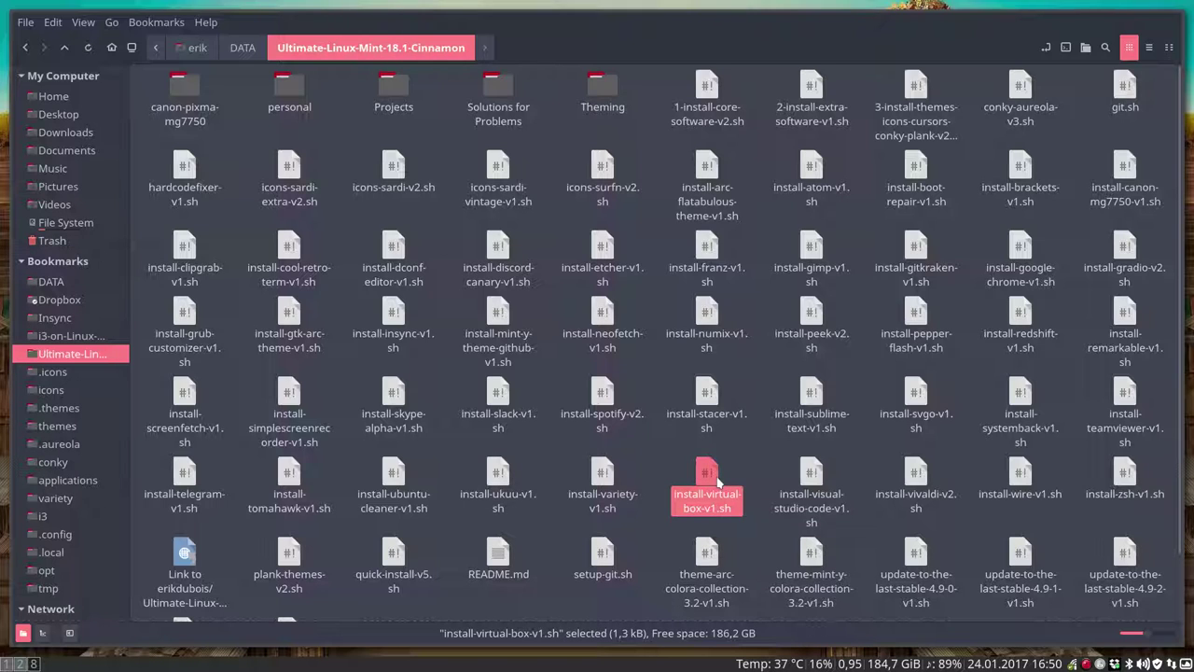
pyautogui.doubleClick(715, 480)
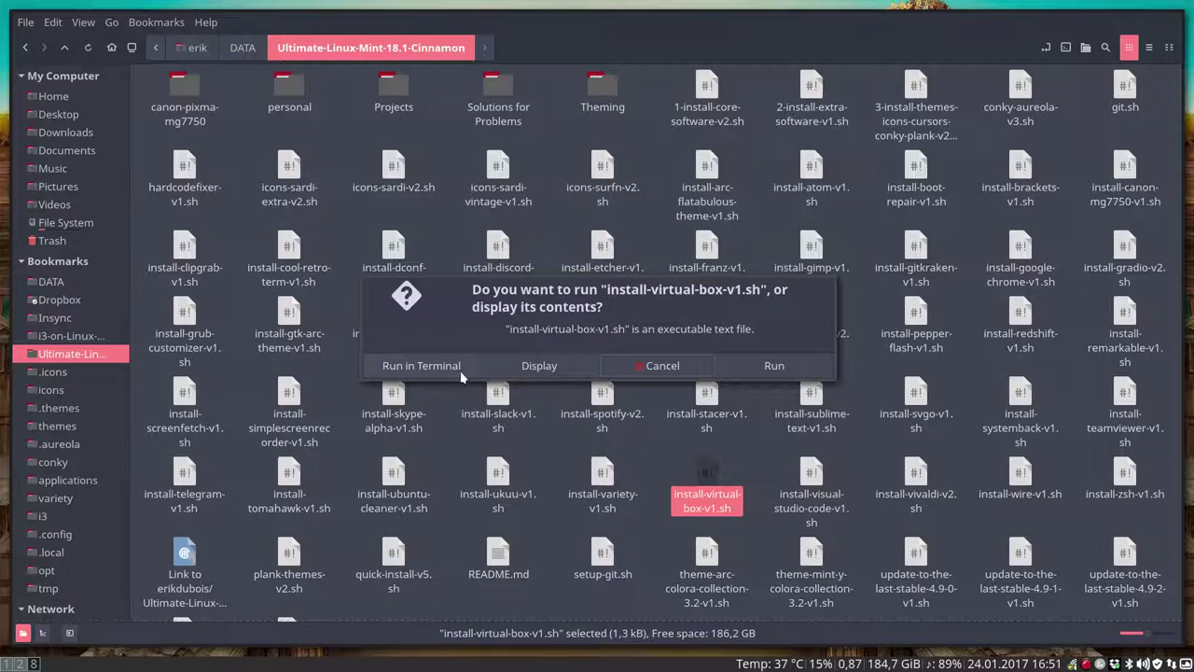
pyautogui.click(461, 372)
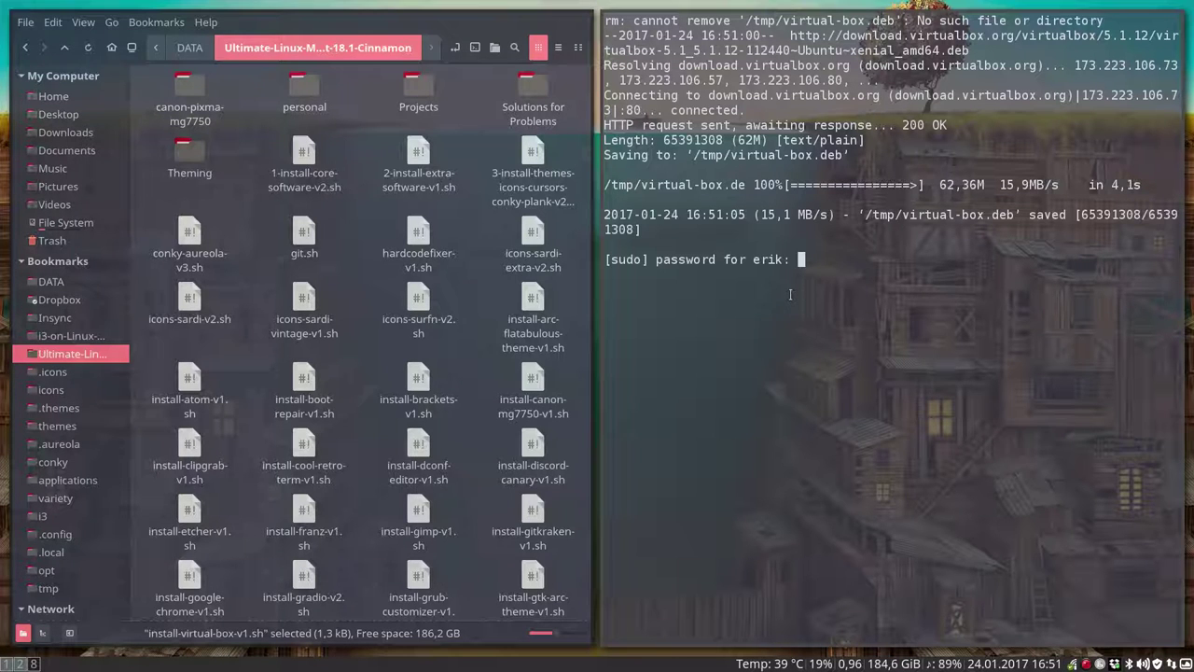
# Enter the sudo password to finish the VirtualBox 5.1 install, then bring up dmenu
pyautogui.press('Return')
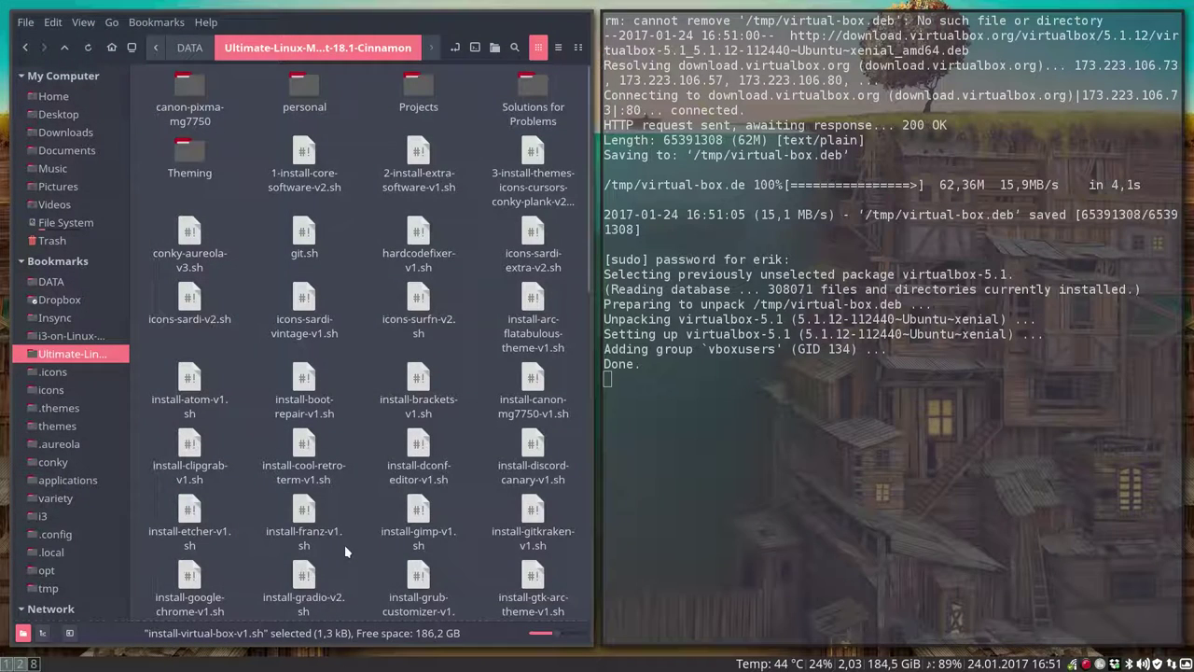
pyautogui.press('super+d')
# Launch VirtualBox from dmenu via 'virtu' and dismiss the 5.1.14 update notice
pyautogui.write('v')
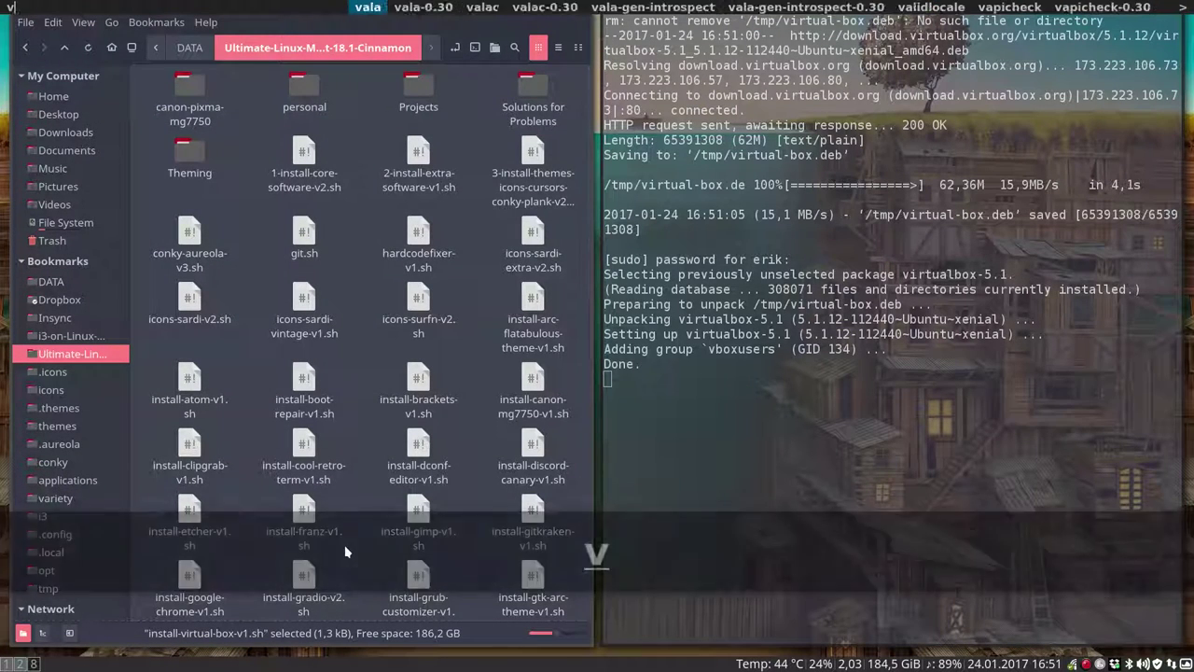
pyautogui.write('irtu')
pyautogui.press('Return')
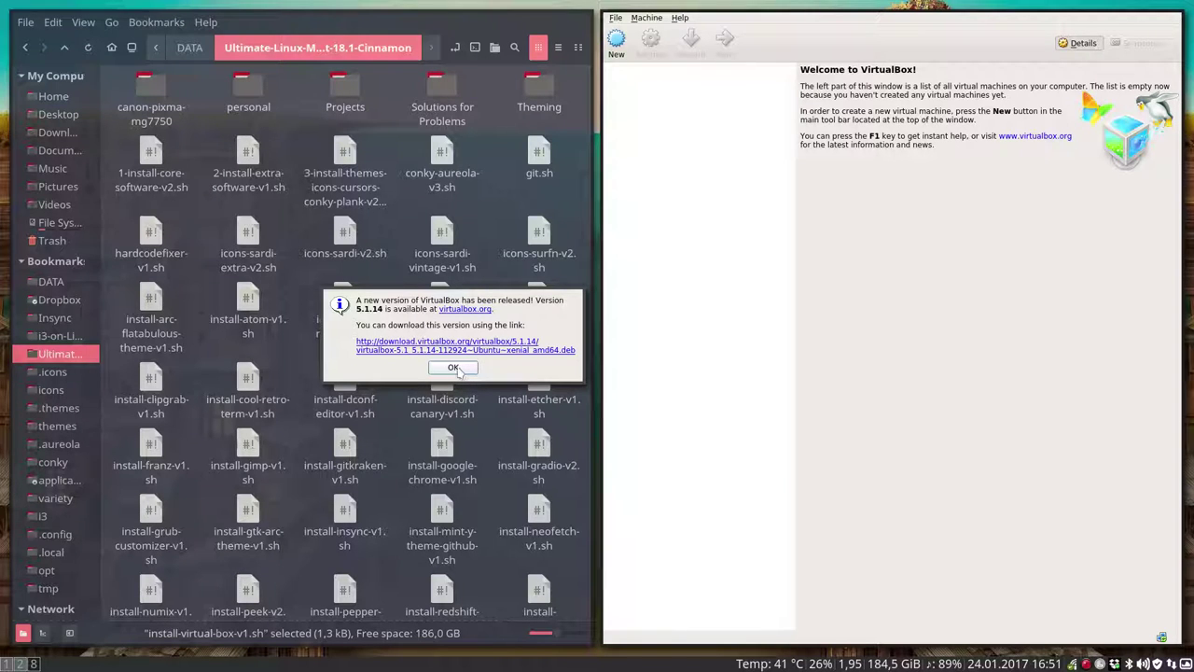
pyautogui.click(454, 368)
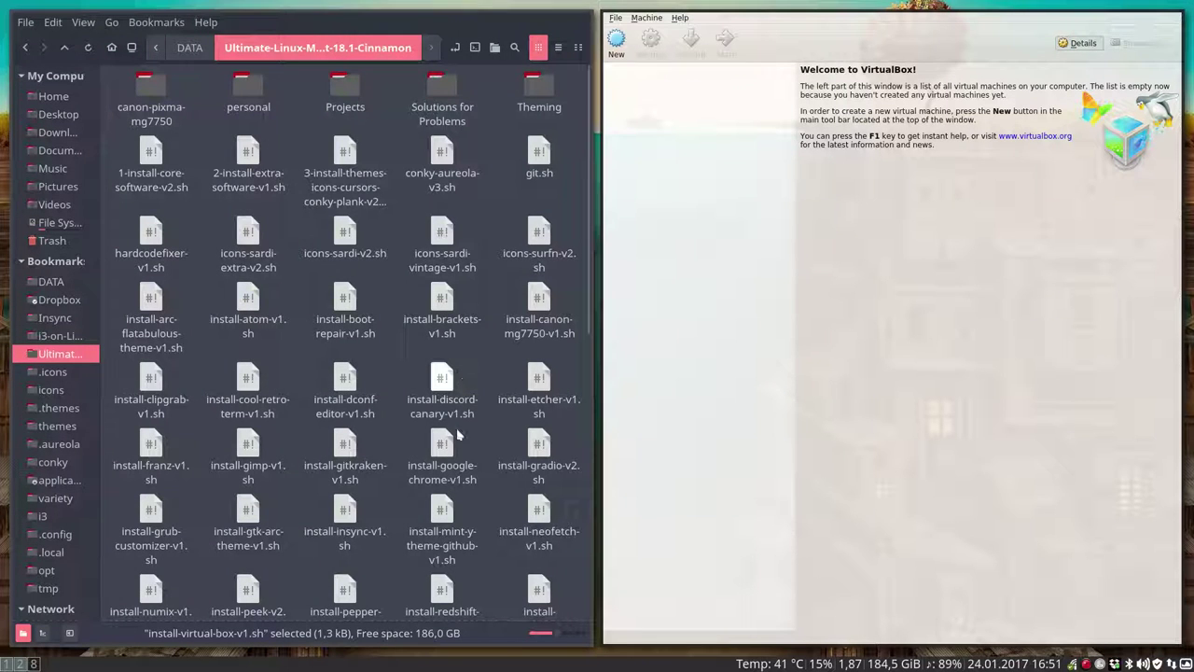
# Run xprop in a new terminal on the VirtualBox window, then close that terminal
pyautogui.press('super+Return')
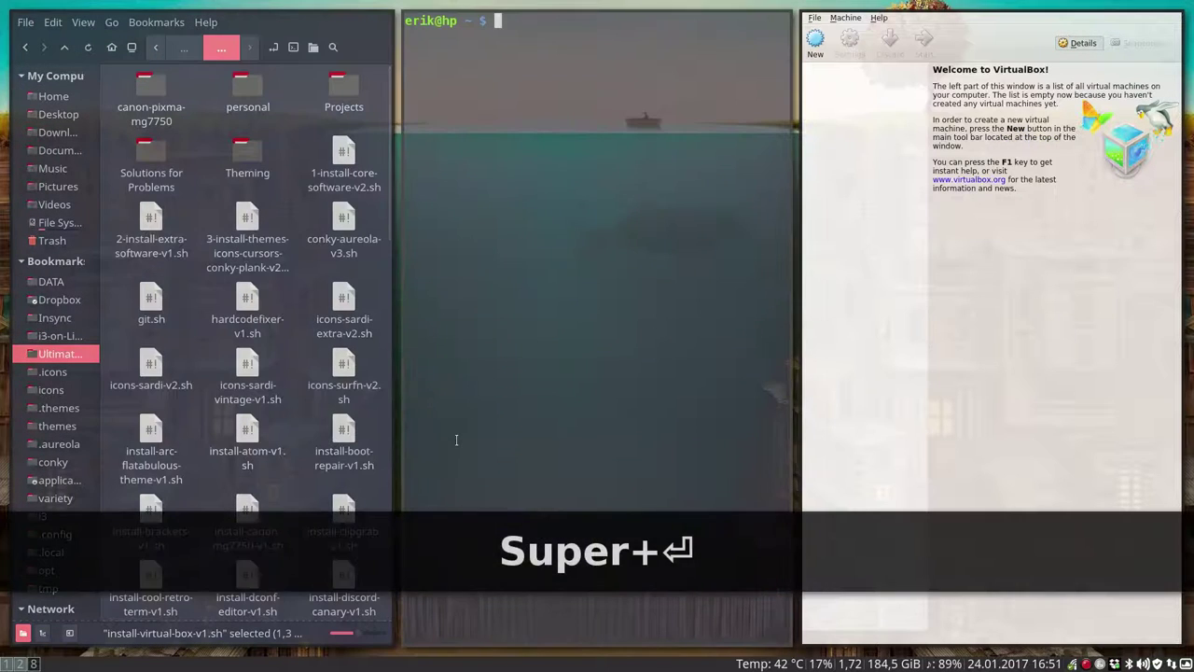
pyautogui.write('xprop')
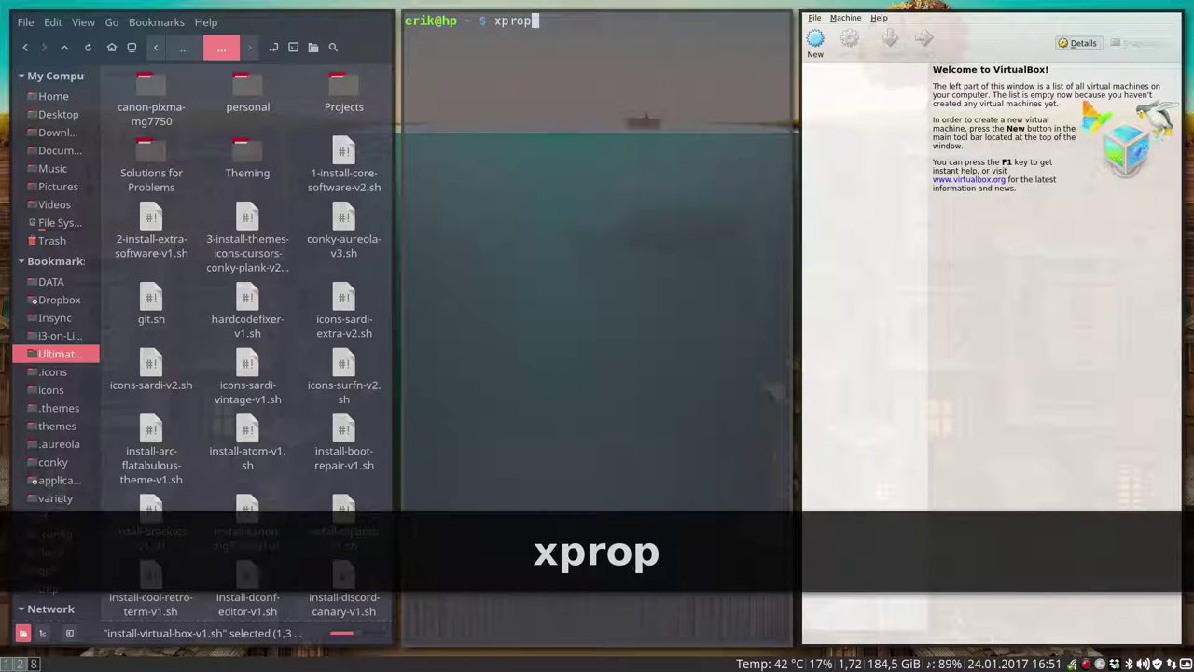
pyautogui.press('Return')
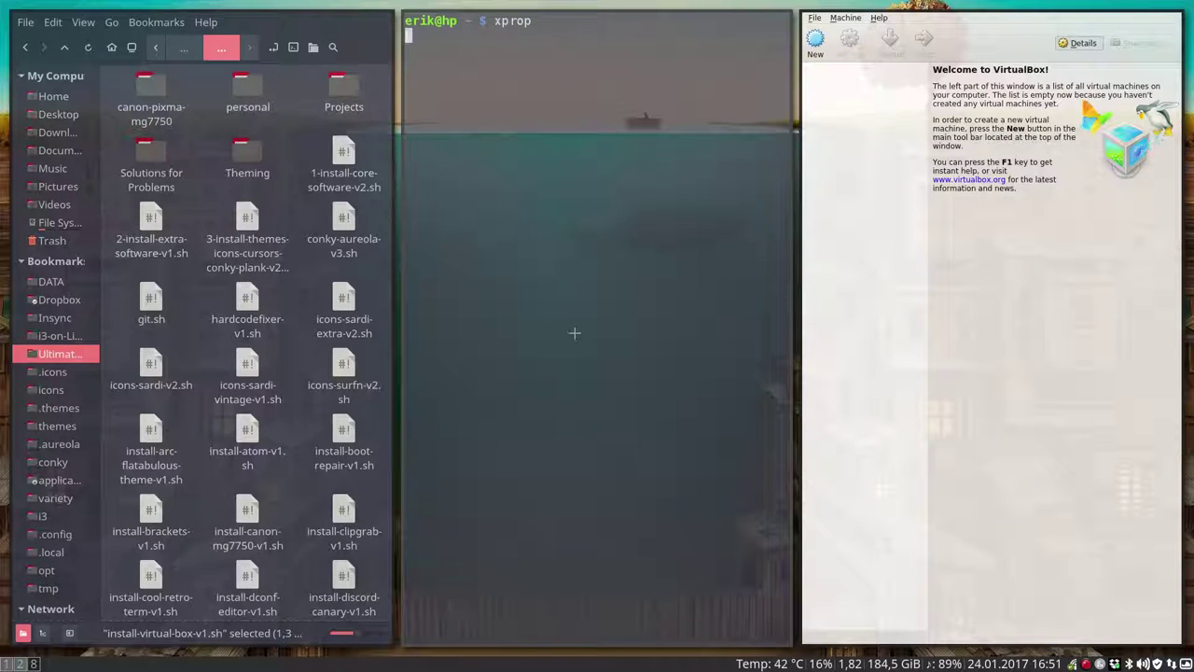
pyautogui.click(915, 378)
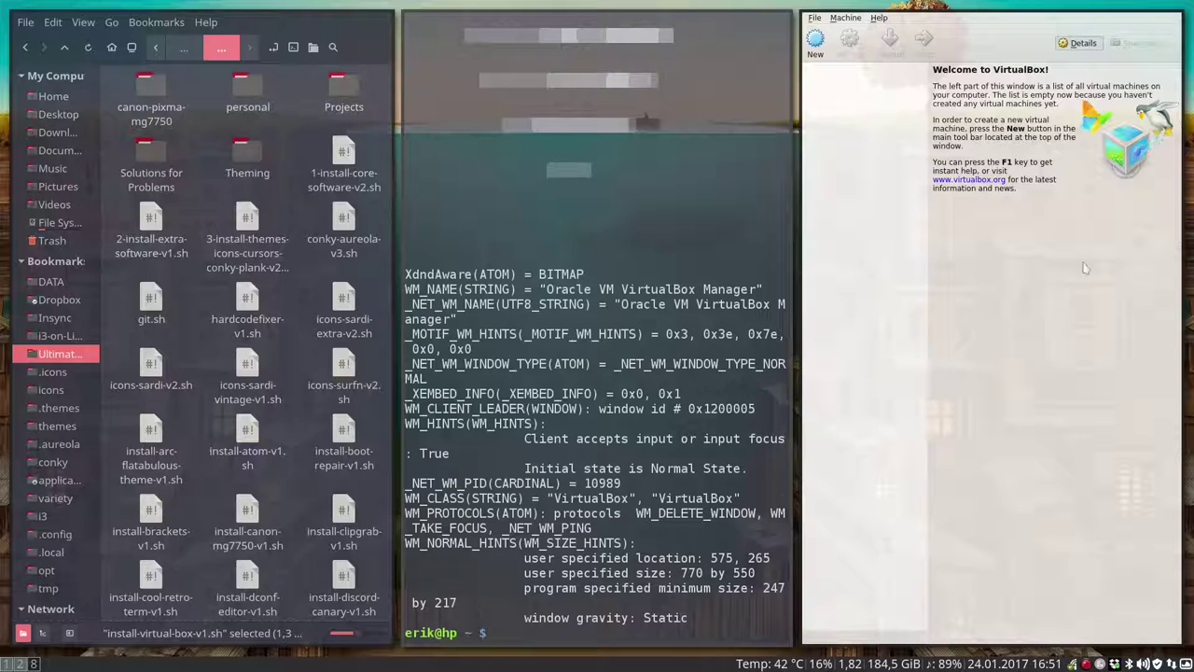
pyautogui.press('super+shift+q')
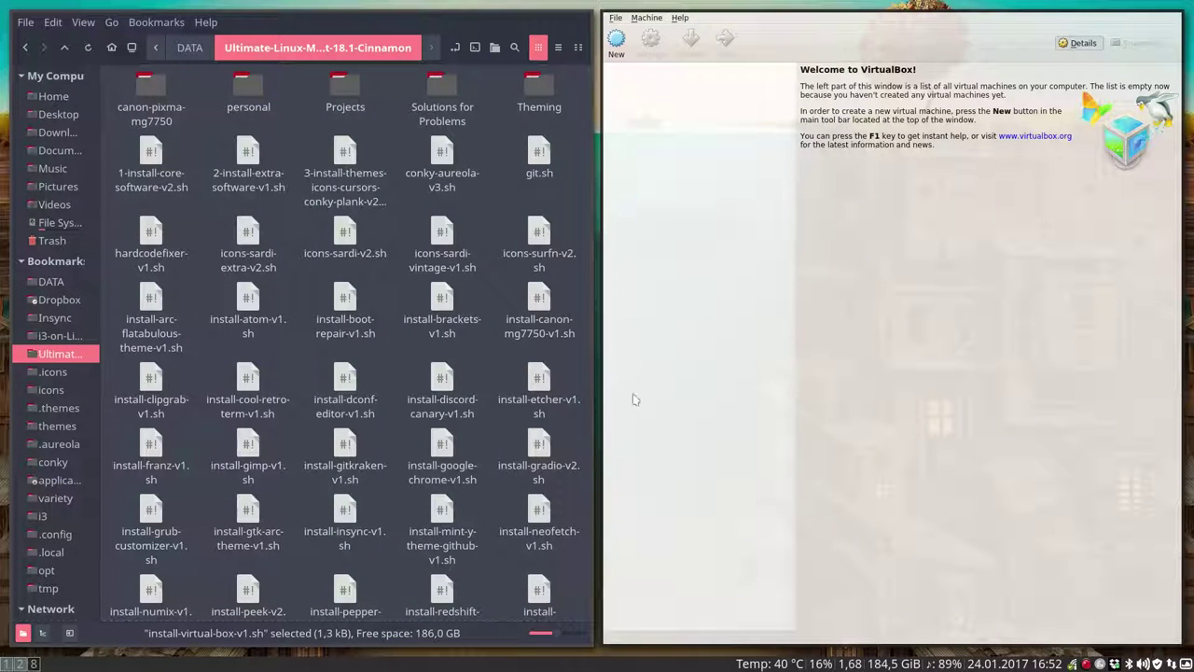
# Rerun xprop on VirtualBox, close the Manager, and mark WM_CLASS 'VirtualBox' in the output
pyautogui.press('super+Return')
pyautogui.write('xprop')
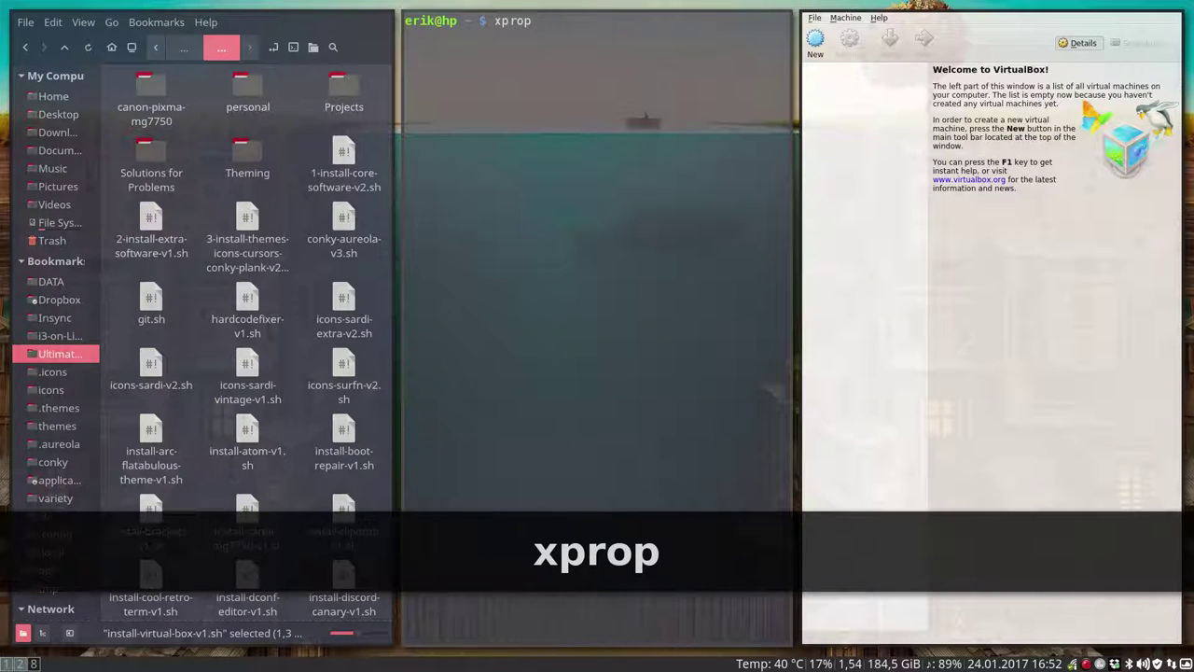
pyautogui.press('Return')
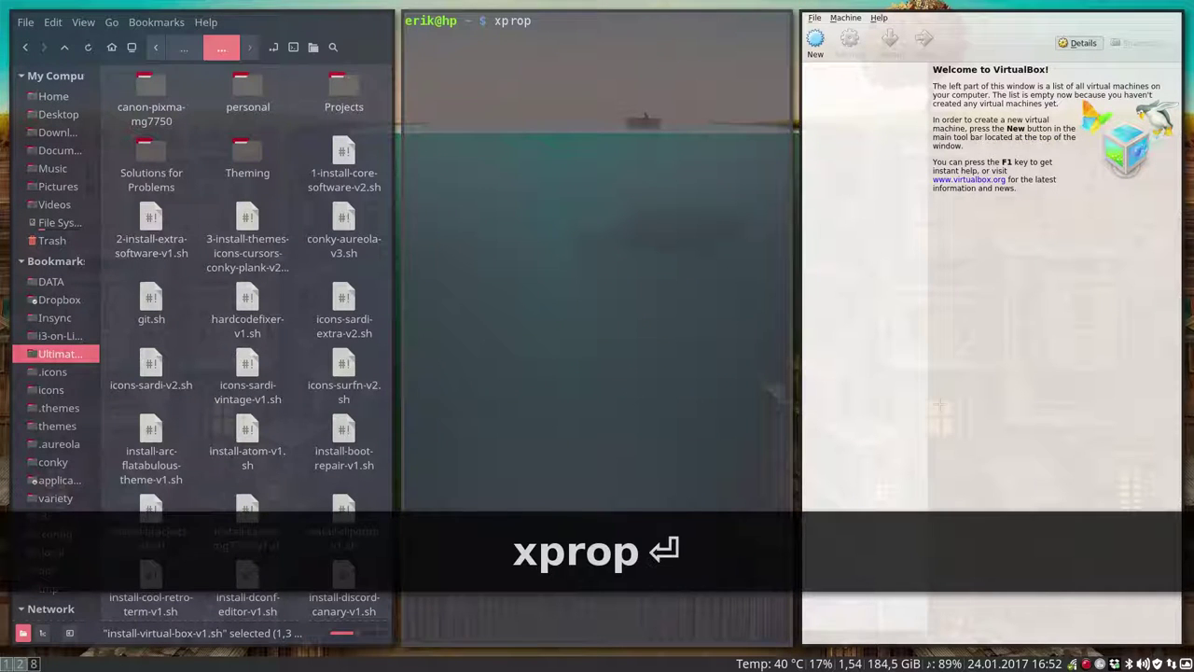
pyautogui.click(939, 404)
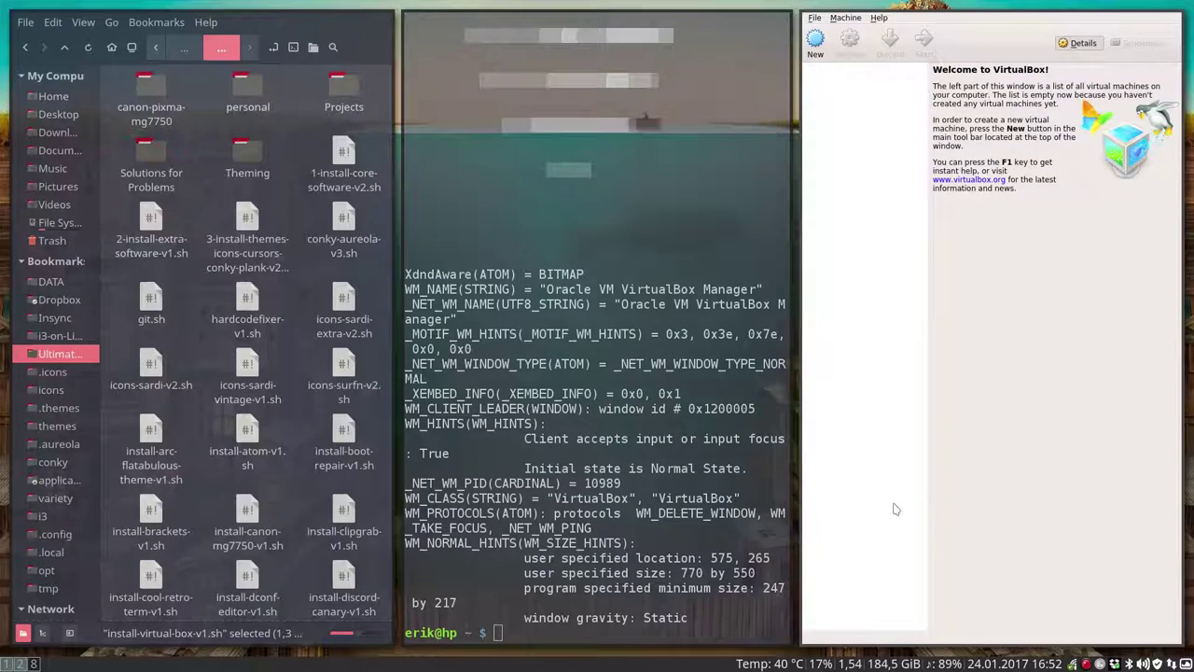
pyautogui.press('super+shift+q')
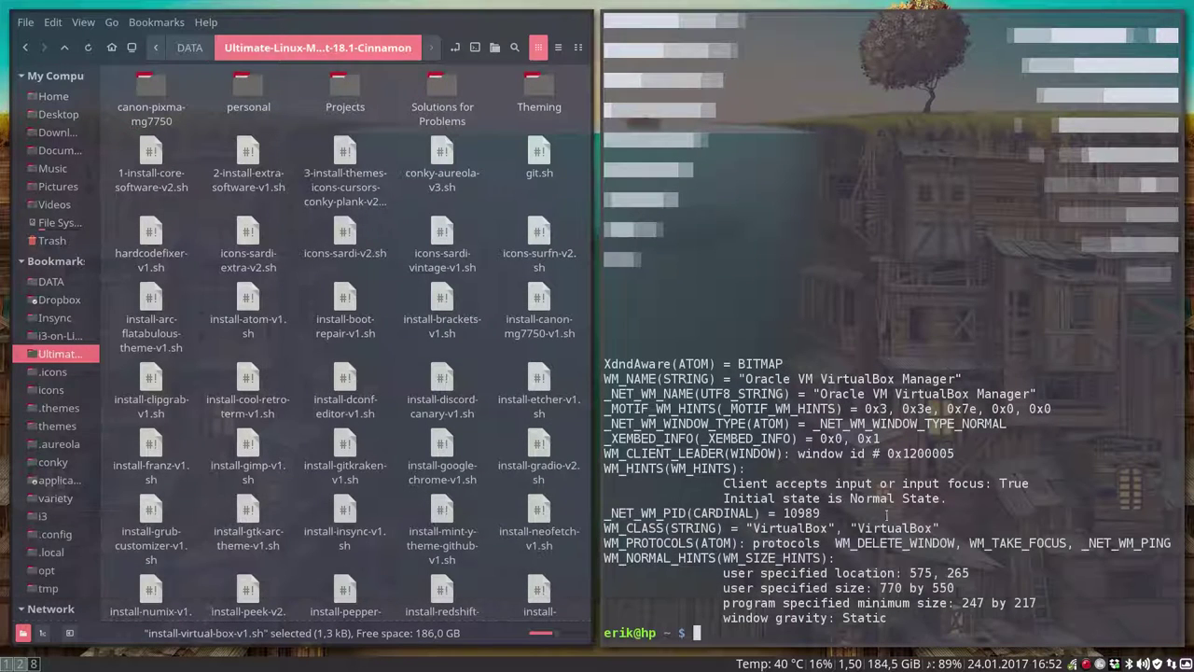
pyautogui.moveTo(857, 528); pyautogui.dragTo(933, 528)
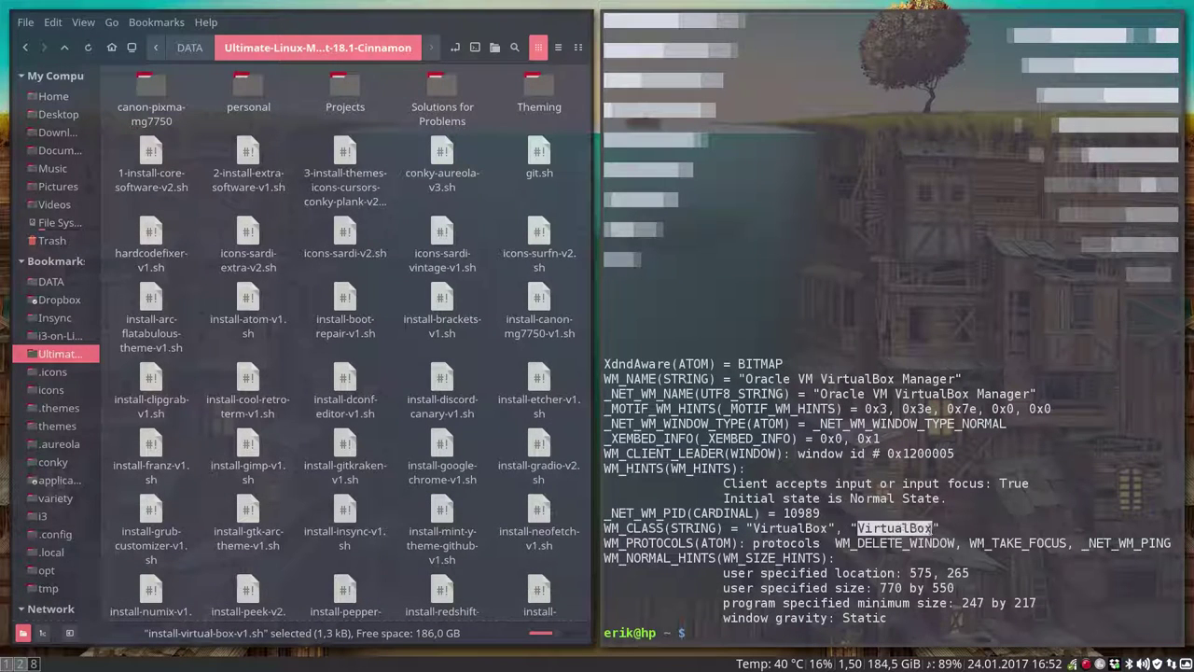
pyautogui.click(929, 528)
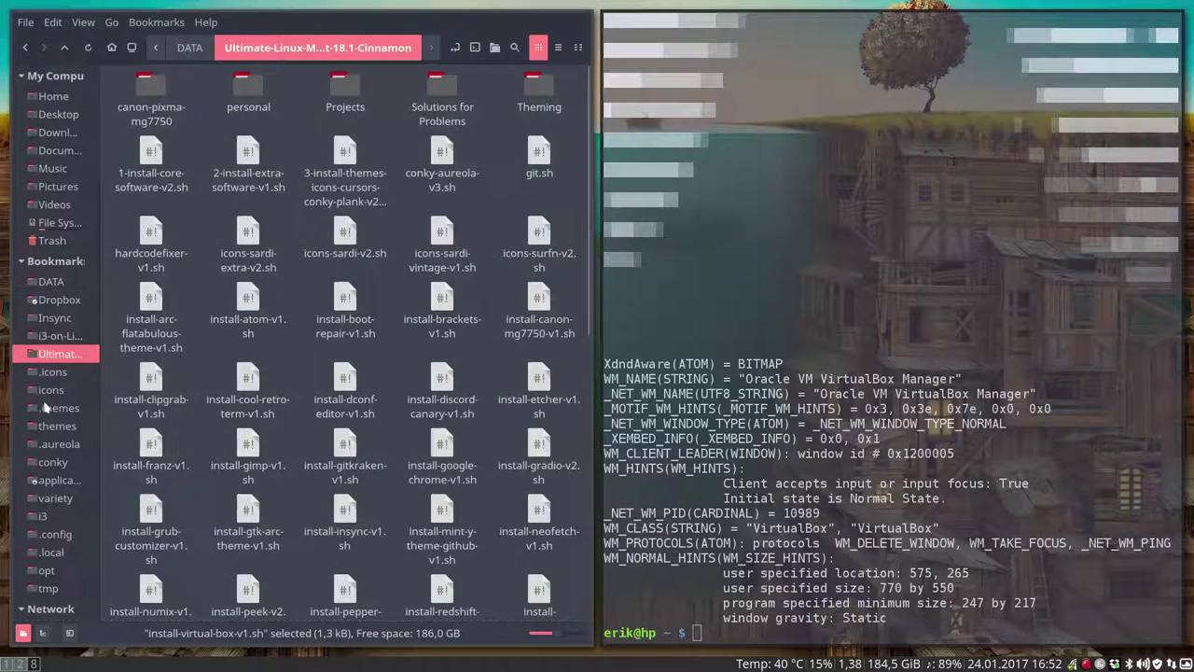
# On workspace 2, fix line 452 to read 'Vmplayer|VirtualBox' and save the i3 config
pyautogui.press('super+2')
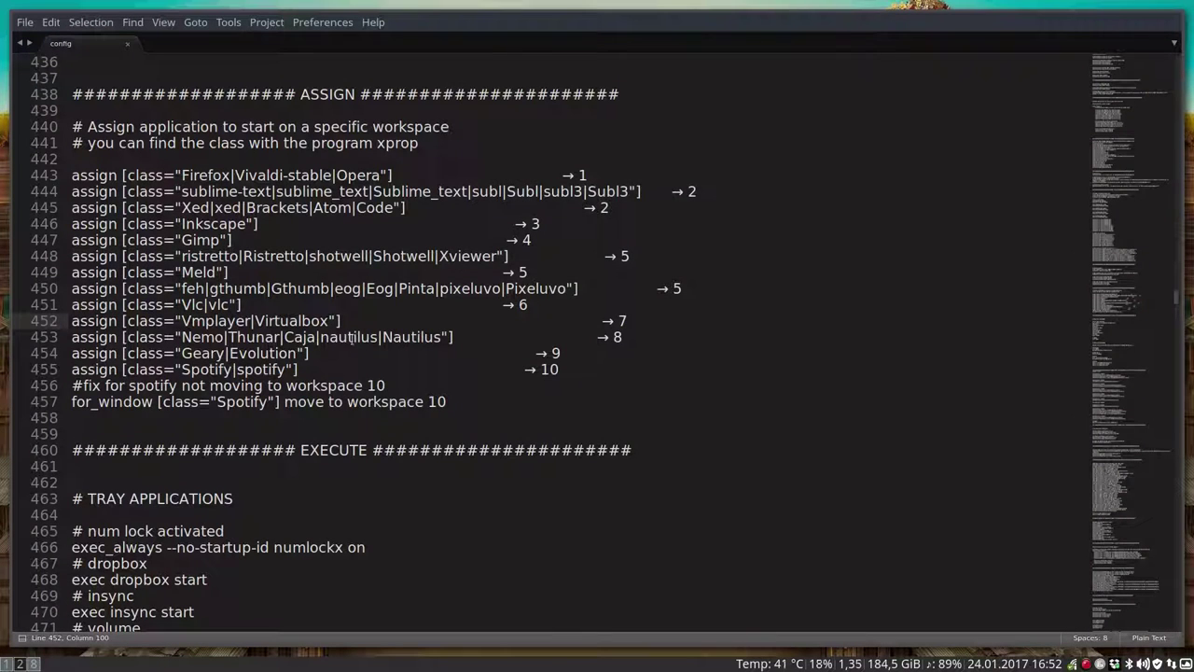
pyautogui.click(311, 320)
pyautogui.press('BackSpace')
pyautogui.write('B')
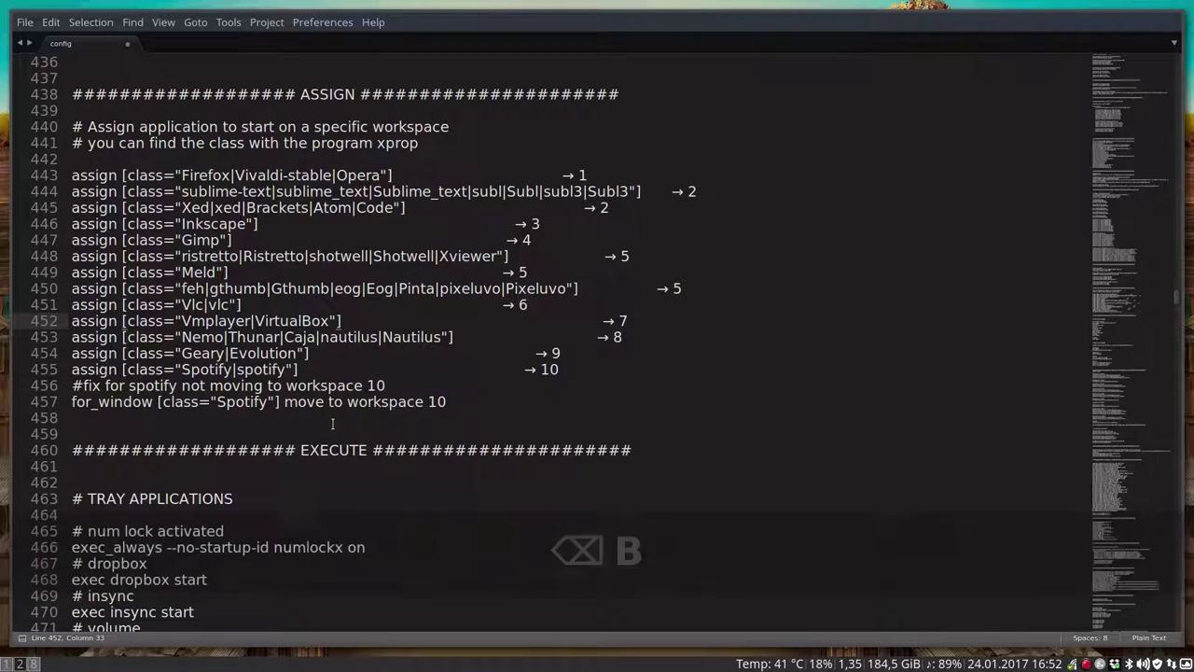
pyautogui.hotkey('ctrl', 's')
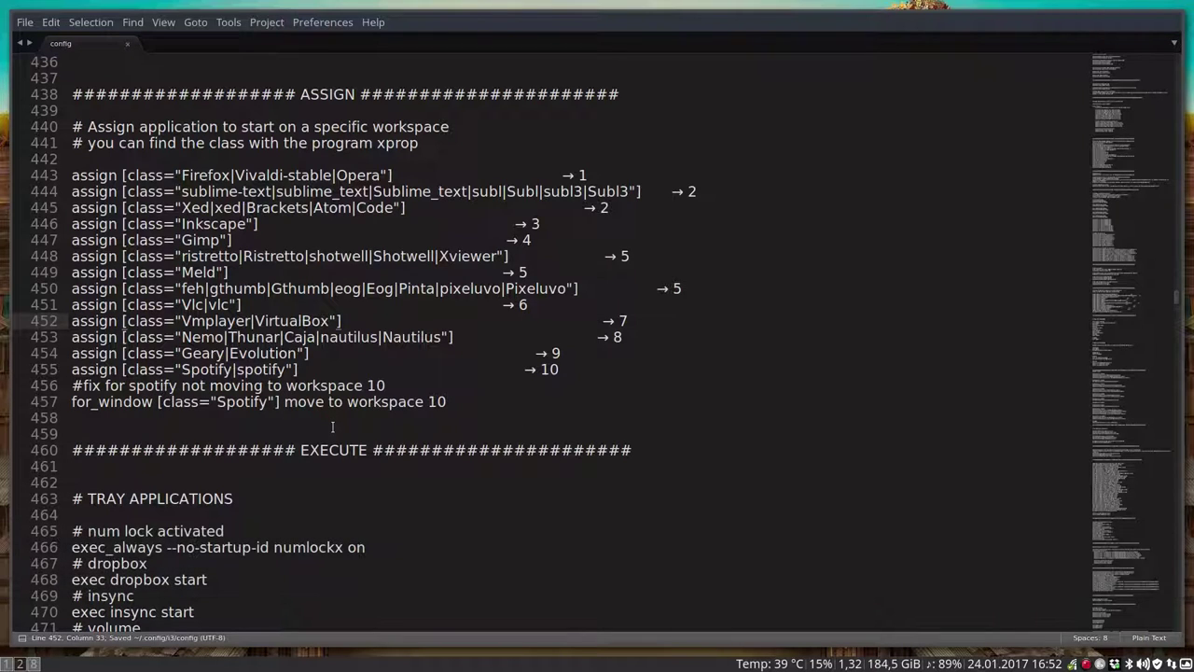